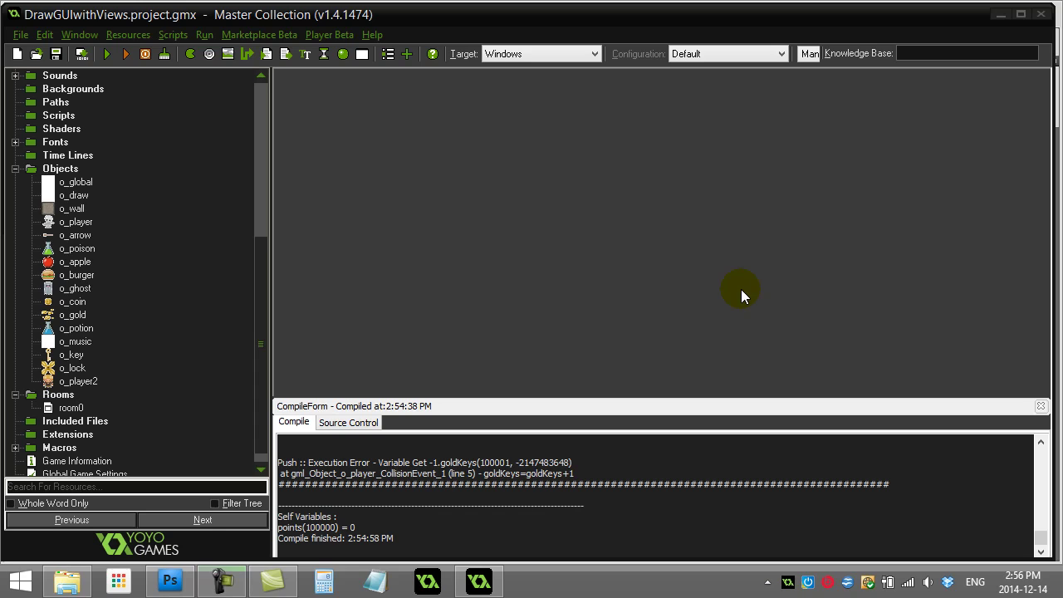
Step: Run the split-screen game and move player 1's skull left and right to scroll its view
{"action": "left_click", "coordinate": [107, 55]}
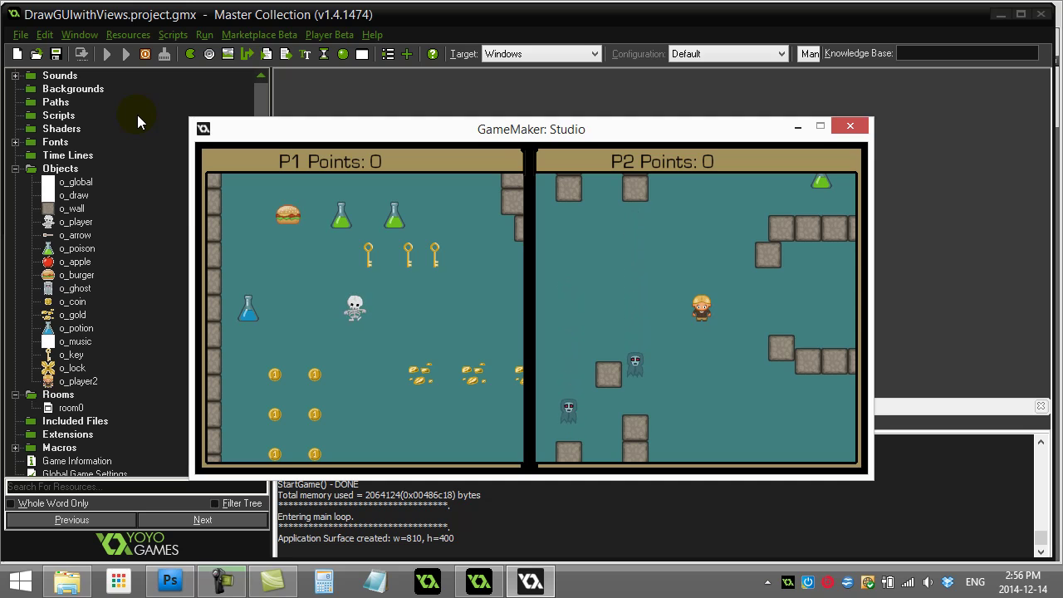
{"action": "key", "text": "Right"}
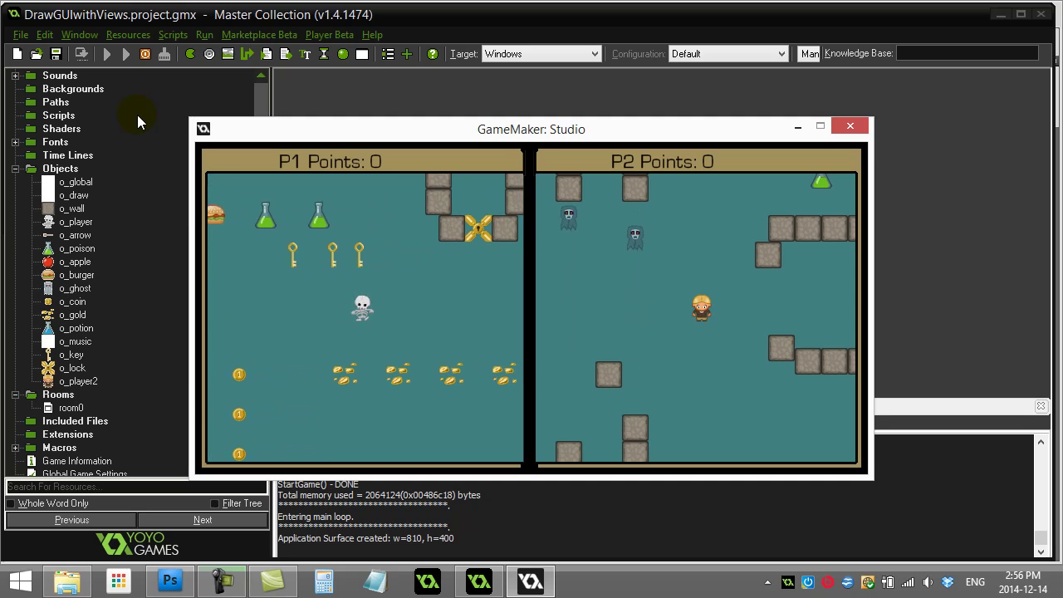
{"action": "key", "text": "Left"}
{"action": "key", "text": "Right"}
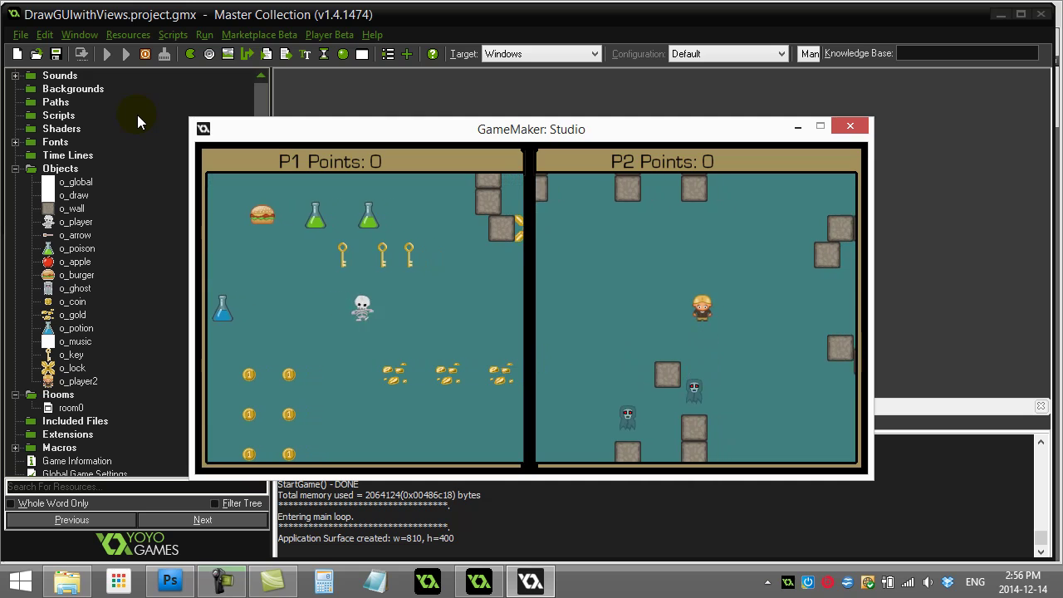
{"action": "key", "text": "Right"}
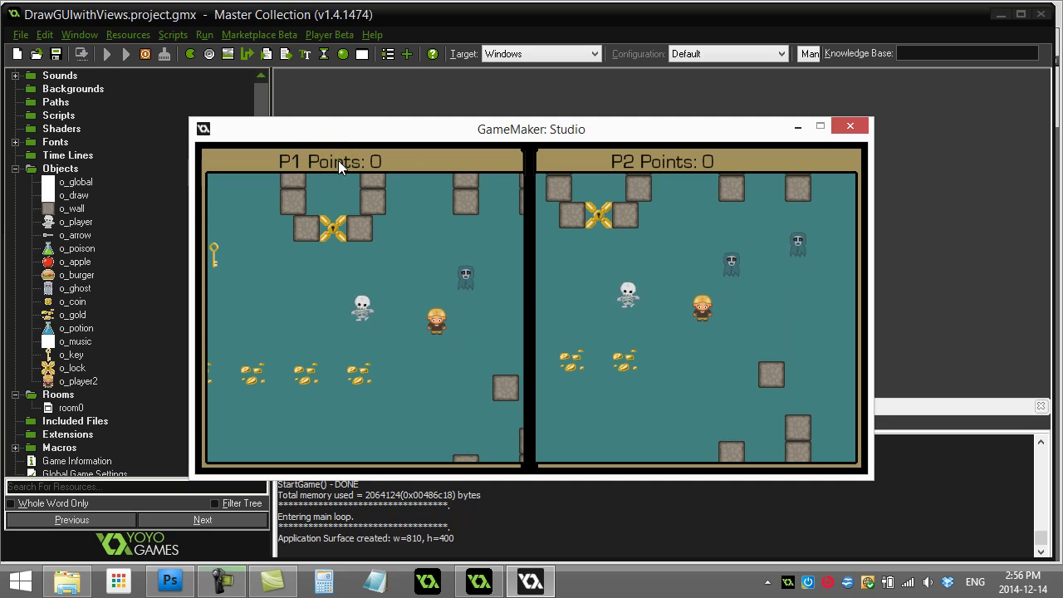
Step: Move the skeleton player left and right while checking the P1 and P2 points headers
{"action": "left_click", "coordinate": [681, 162]}
{"action": "left_click", "coordinate": [684, 220]}
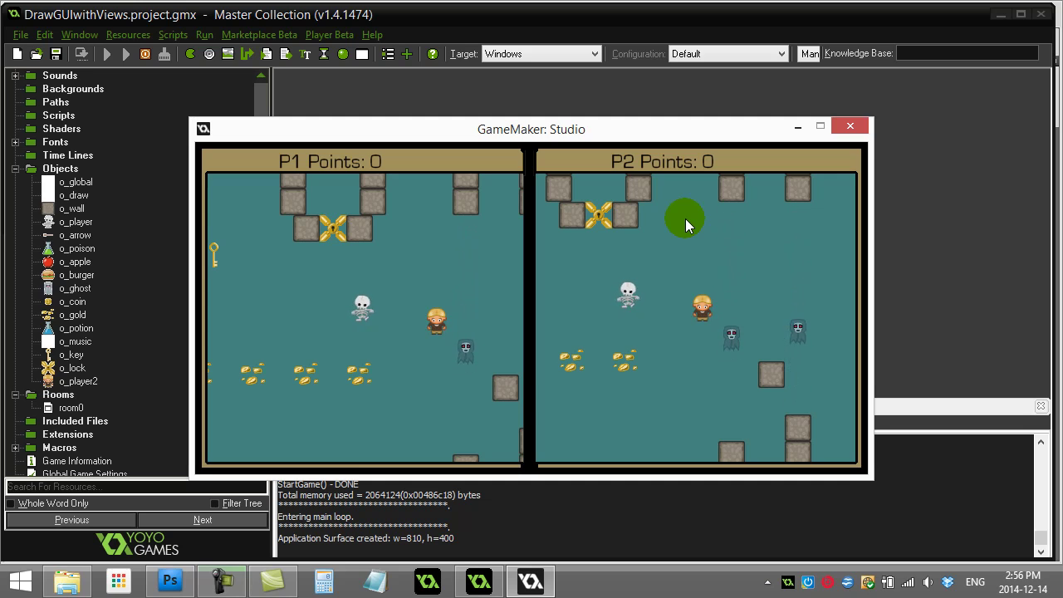
{"action": "key", "text": "Left"}
{"action": "key", "text": "Left"}
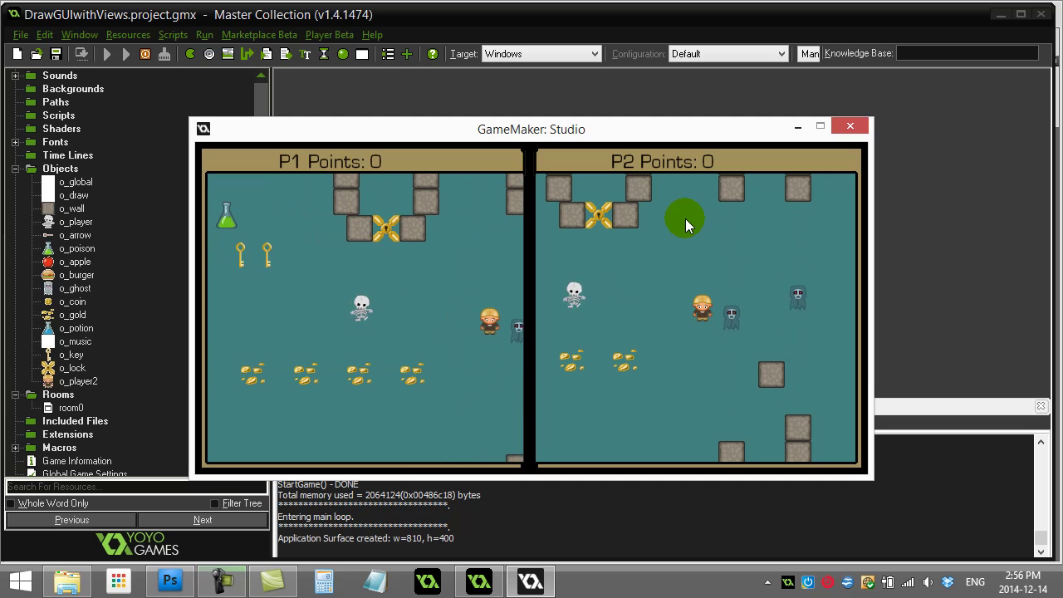
{"action": "key", "text": "Right"}
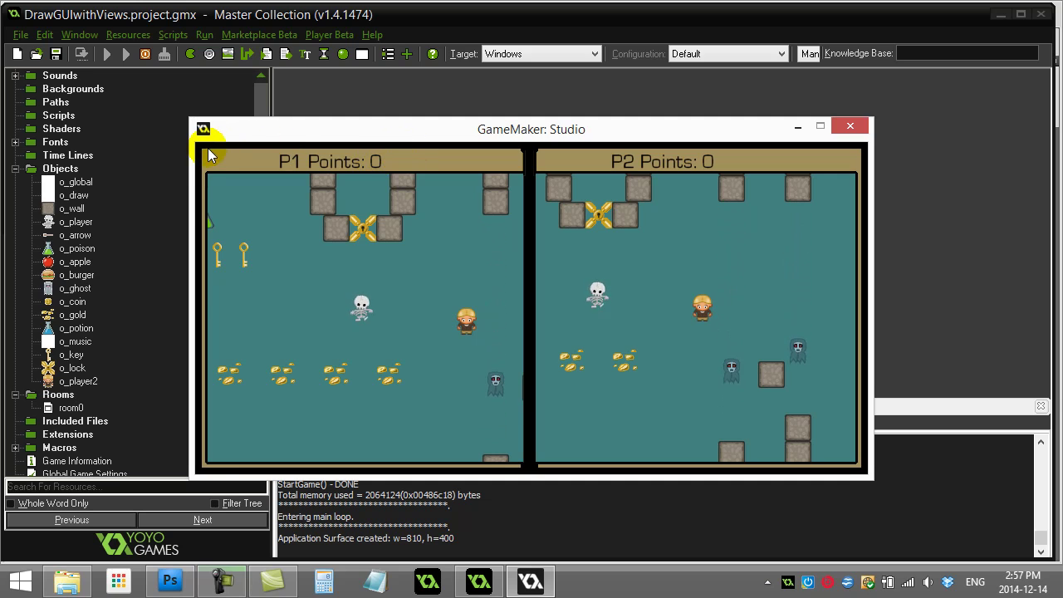
{"action": "left_click_drag", "start_coordinate": [207, 150], "coordinate": [399, 312]}
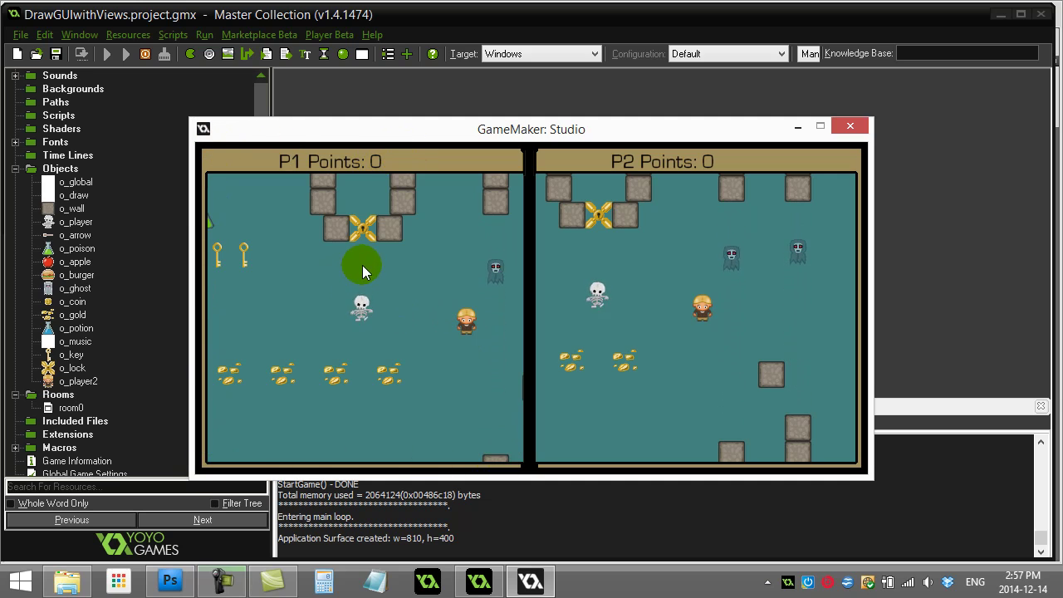
{"action": "left_click_drag", "start_coordinate": [398, 312], "coordinate": [373, 264]}
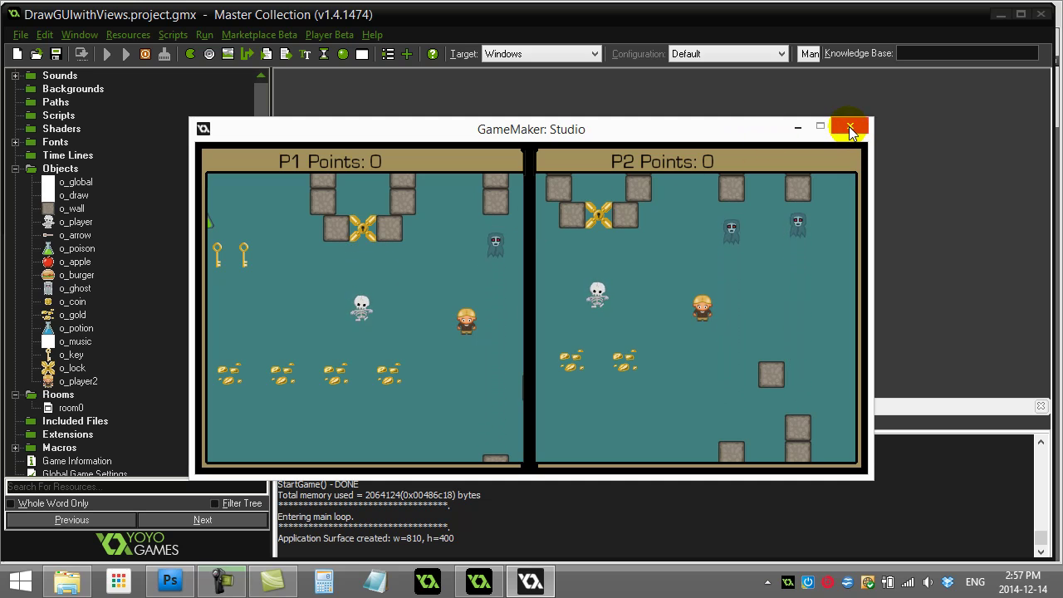
{"action": "left_click", "coordinate": [358, 170]}
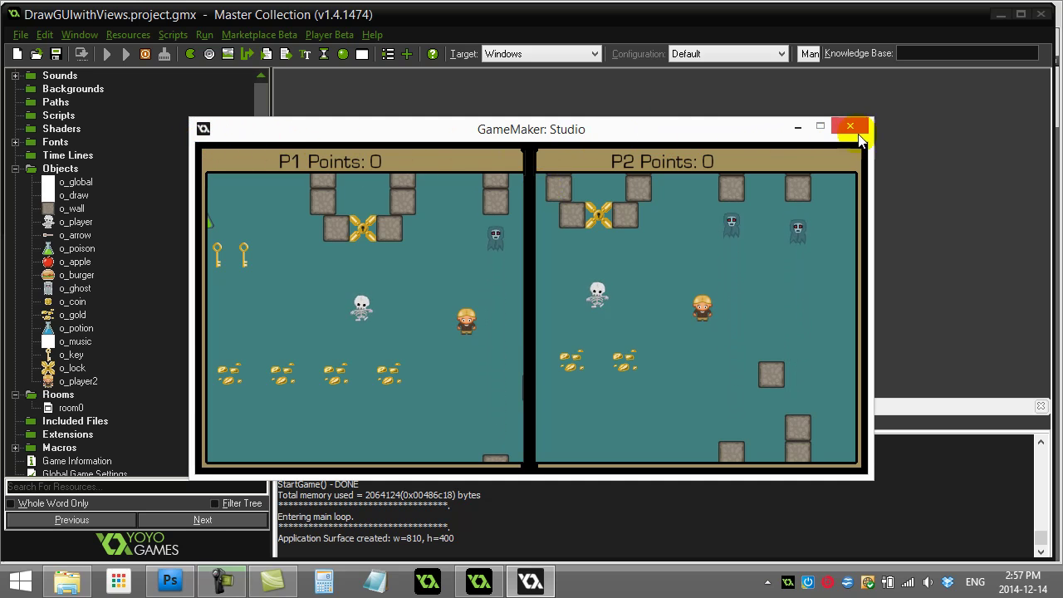
{"action": "left_click_drag", "start_coordinate": [842, 256], "coordinate": [849, 451]}
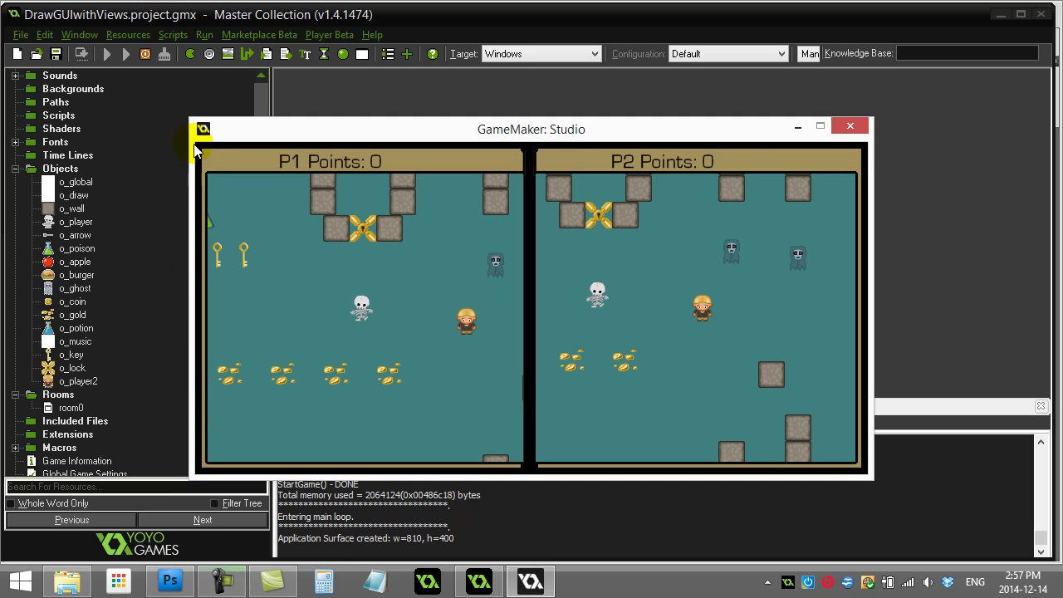
Step: Close the game, then inspect room0's two top-left controller instances and close the room
{"action": "left_click", "coordinate": [851, 129]}
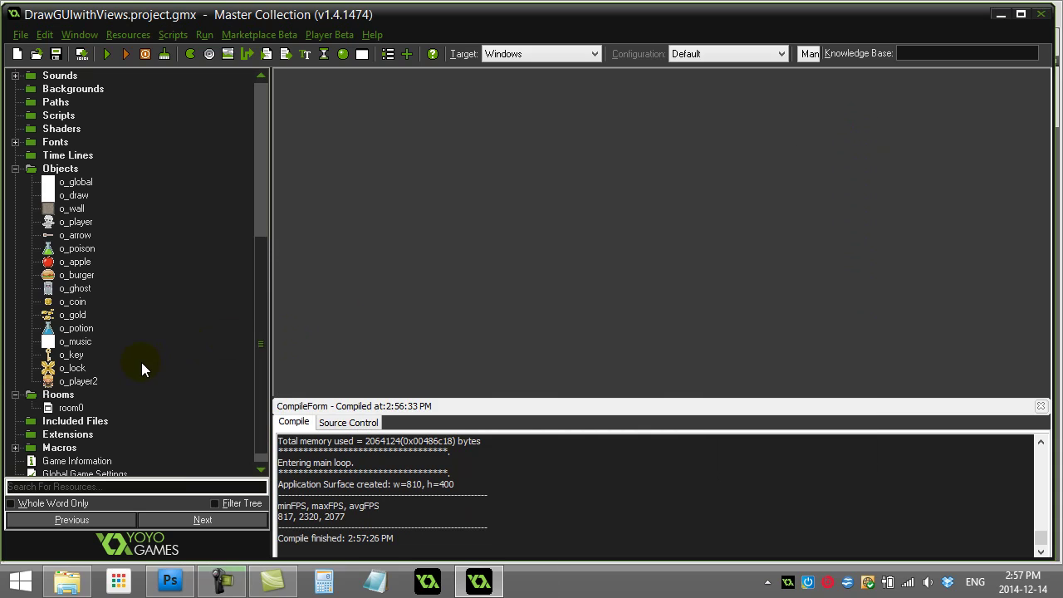
{"action": "double_click", "coordinate": [71, 407]}
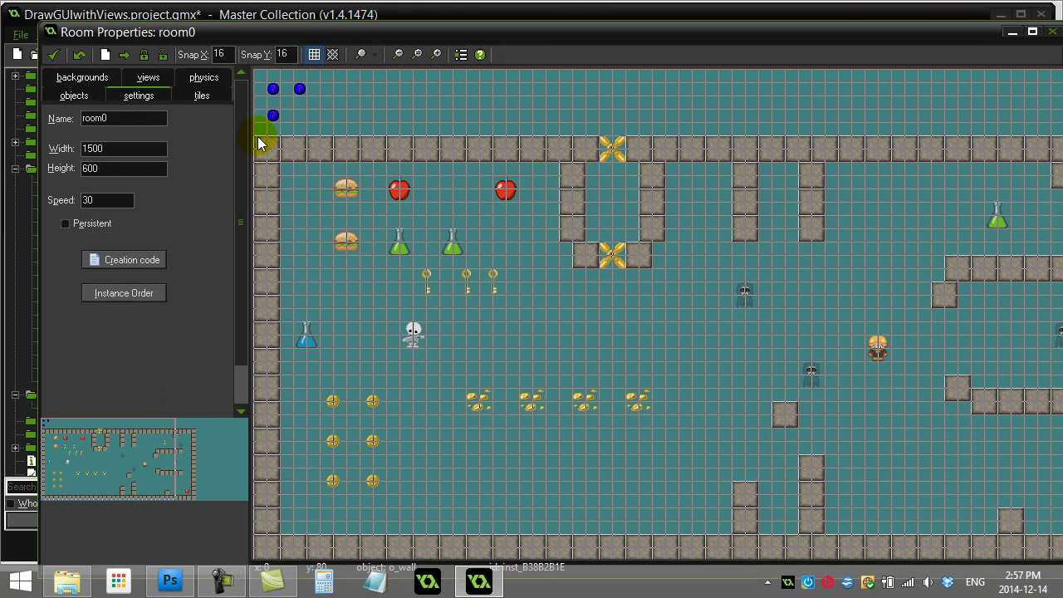
{"action": "left_click", "coordinate": [300, 100]}
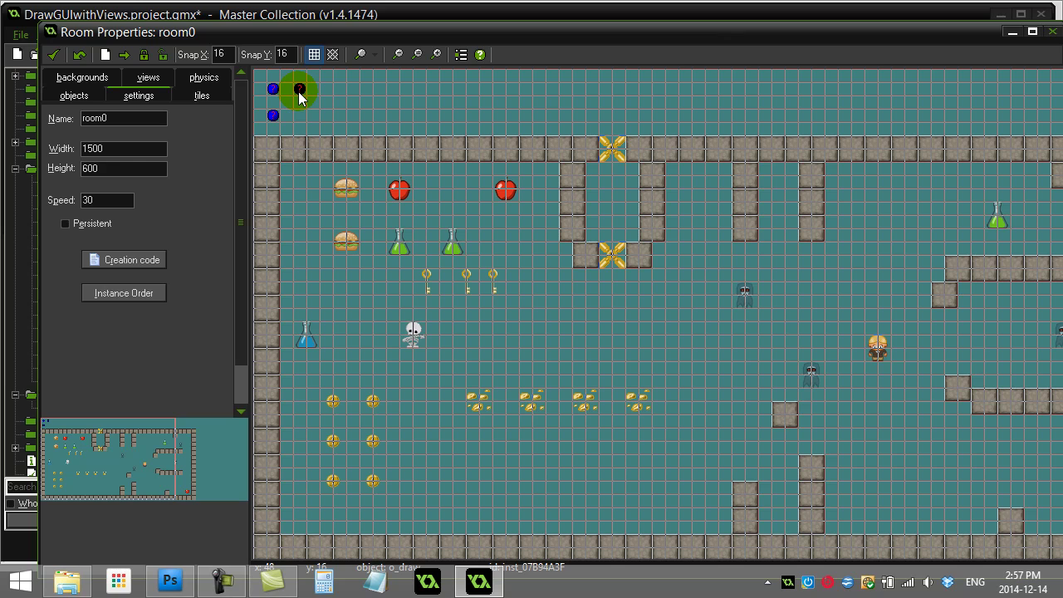
{"action": "left_click", "coordinate": [289, 100]}
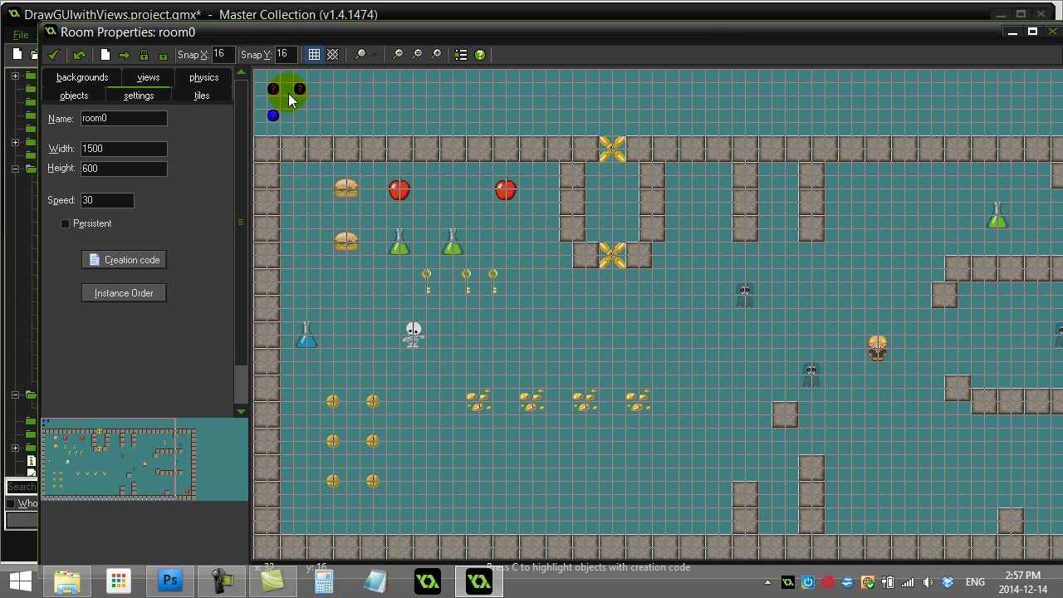
{"action": "left_click", "coordinate": [53, 54]}
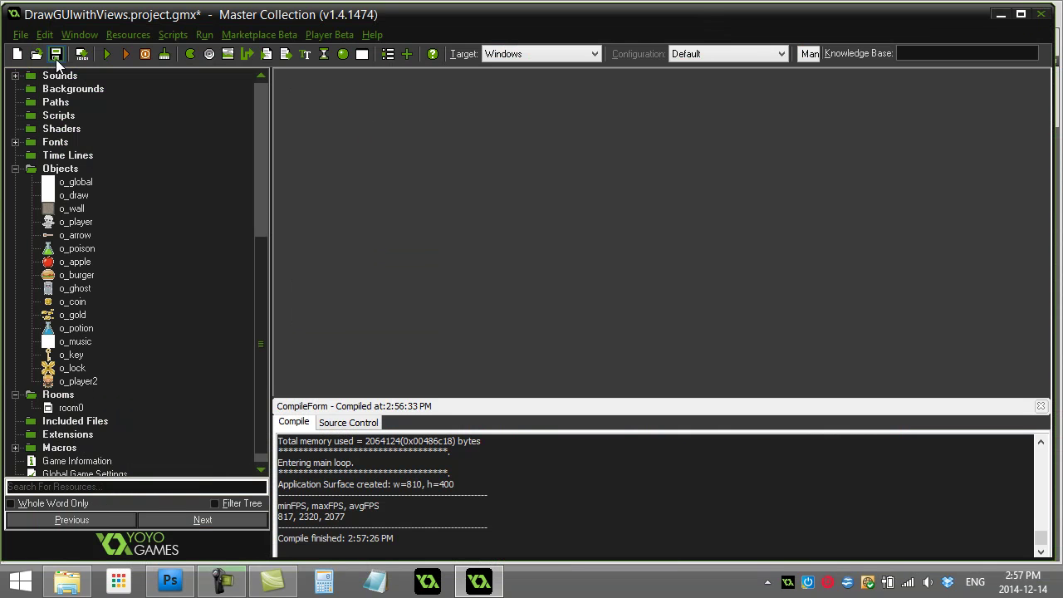
Step: Show the Draw GUI entry under o_draw's Add Event > Draw, cancel, then open and close room0
{"action": "double_click", "coordinate": [74, 195]}
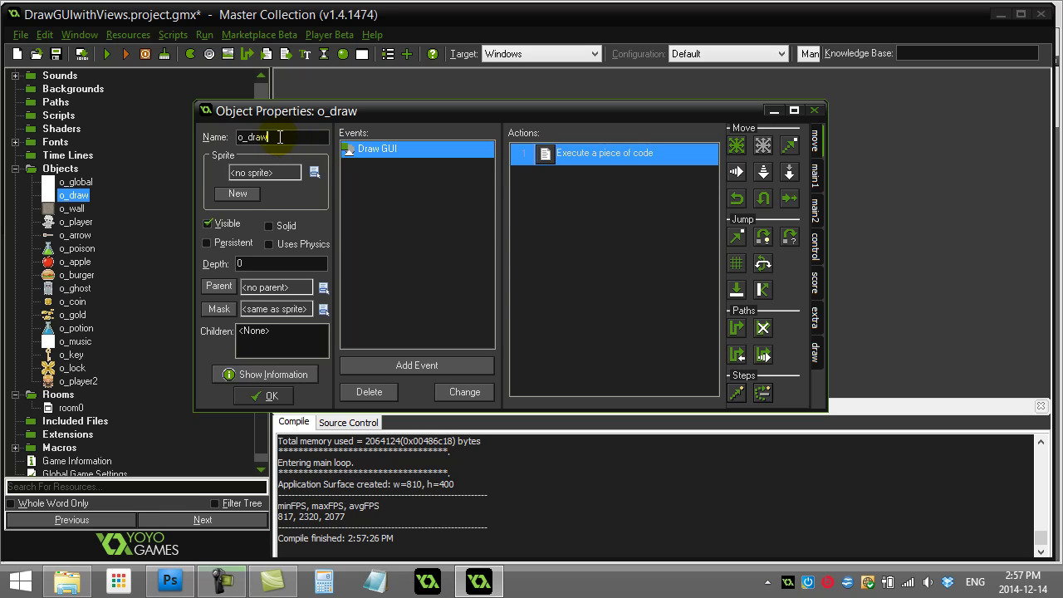
{"action": "left_click", "coordinate": [419, 367]}
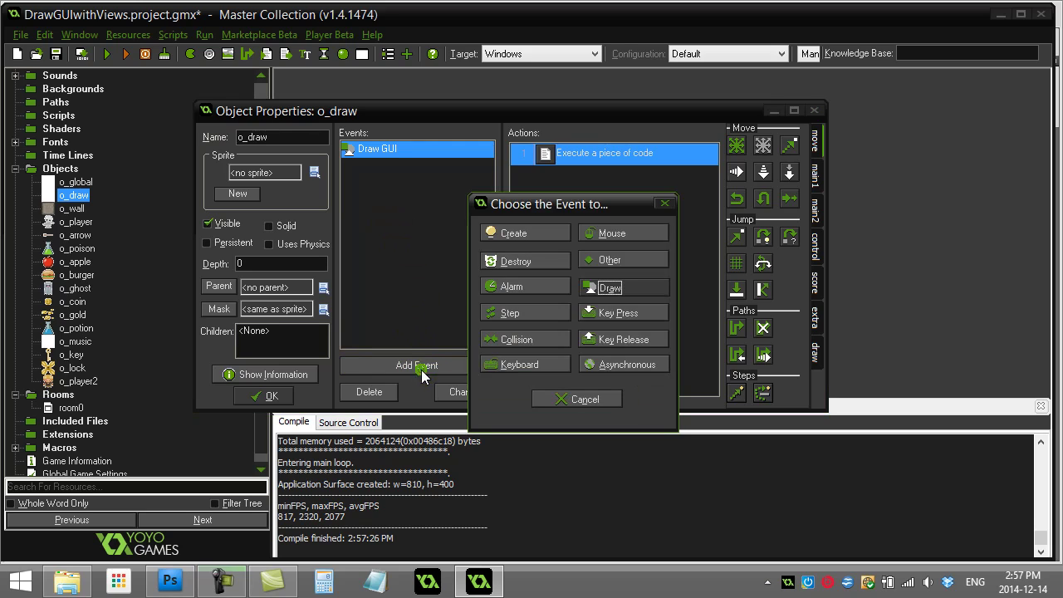
{"action": "left_click", "coordinate": [615, 289]}
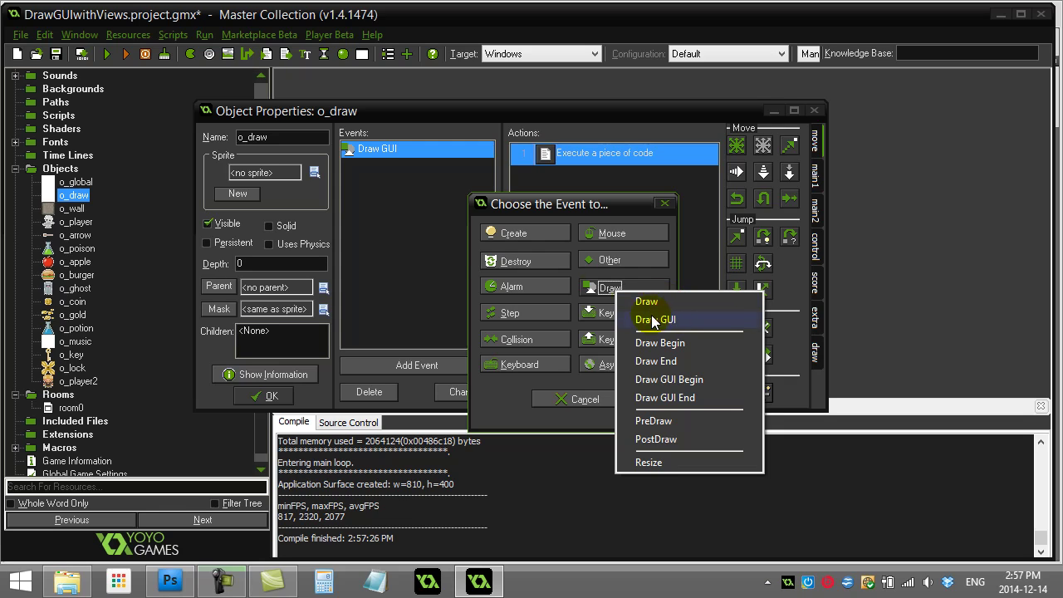
{"action": "left_click", "coordinate": [395, 214]}
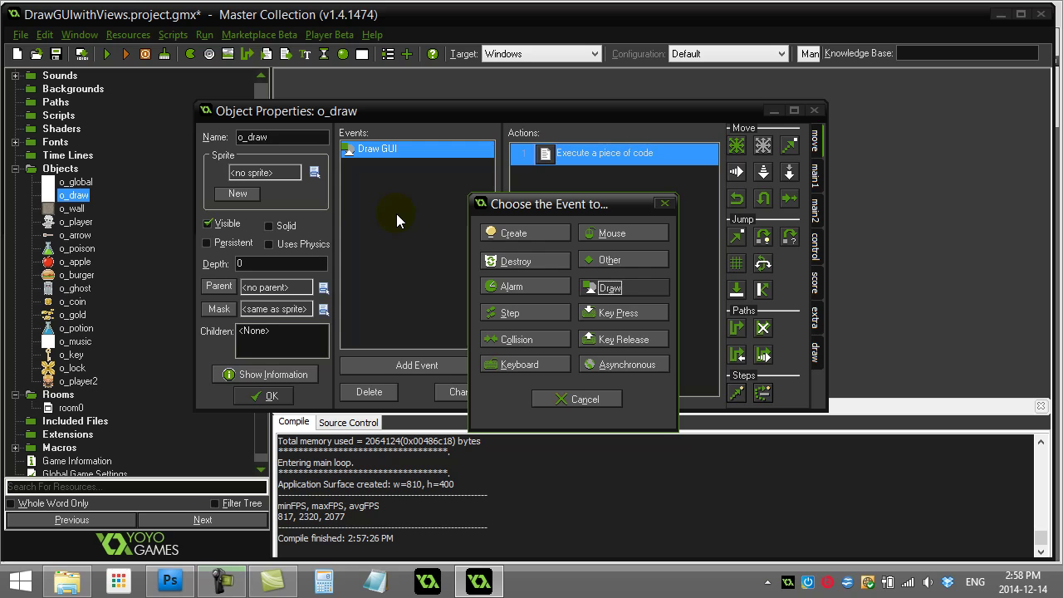
{"action": "left_click", "coordinate": [624, 289]}
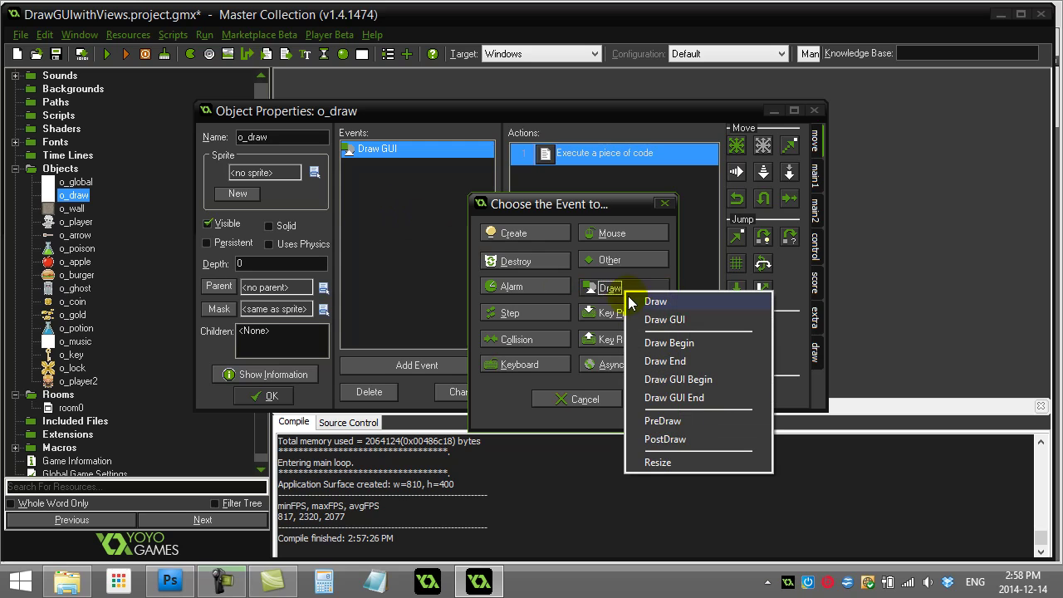
{"action": "left_click", "coordinate": [676, 326]}
{"action": "left_click", "coordinate": [513, 397]}
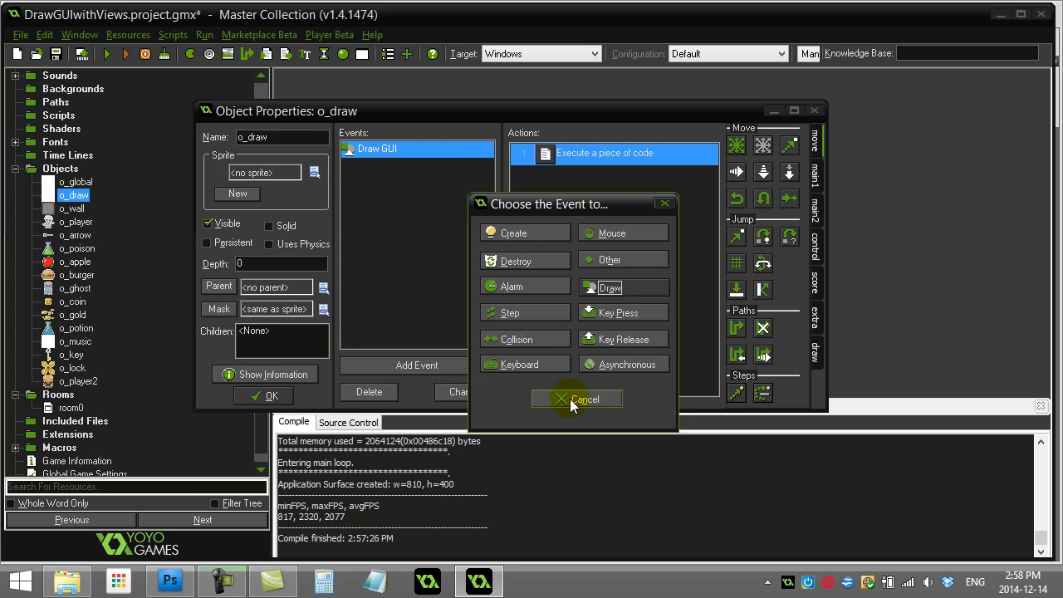
{"action": "left_click", "coordinate": [571, 402]}
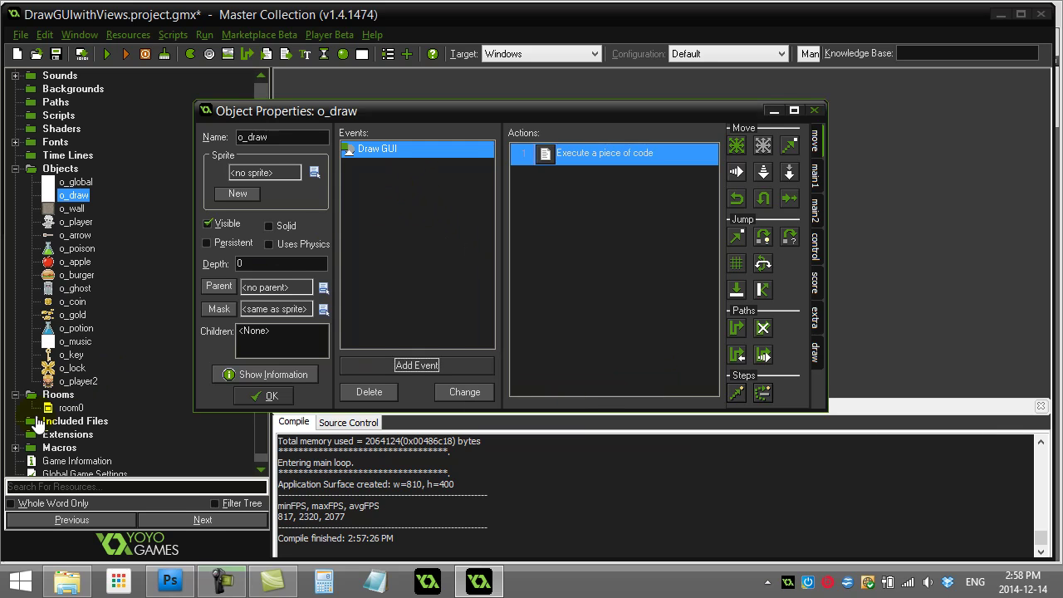
{"action": "double_click", "coordinate": [71, 407]}
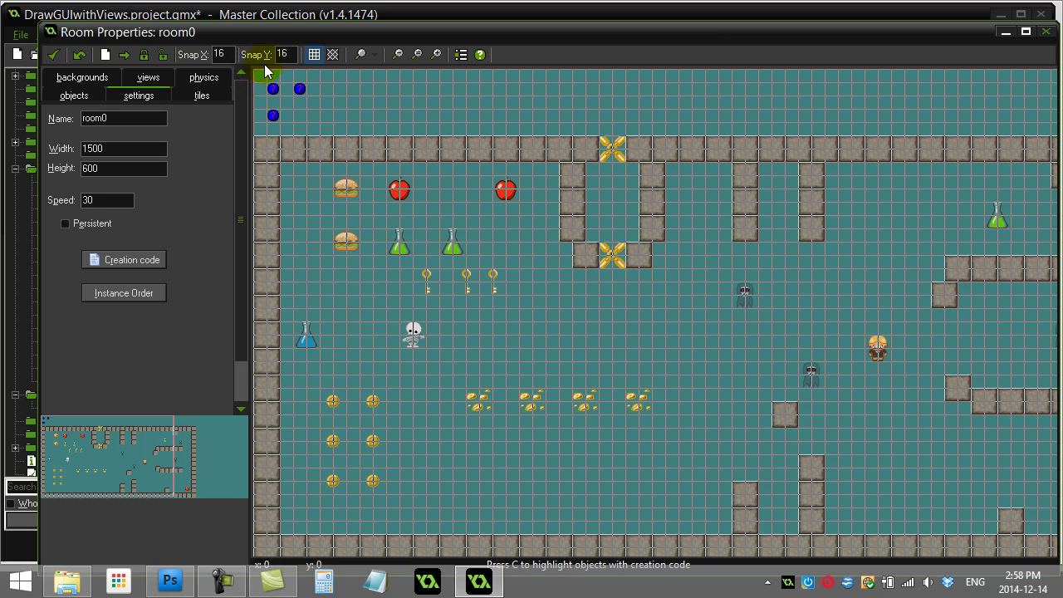
{"action": "left_click", "coordinate": [53, 56]}
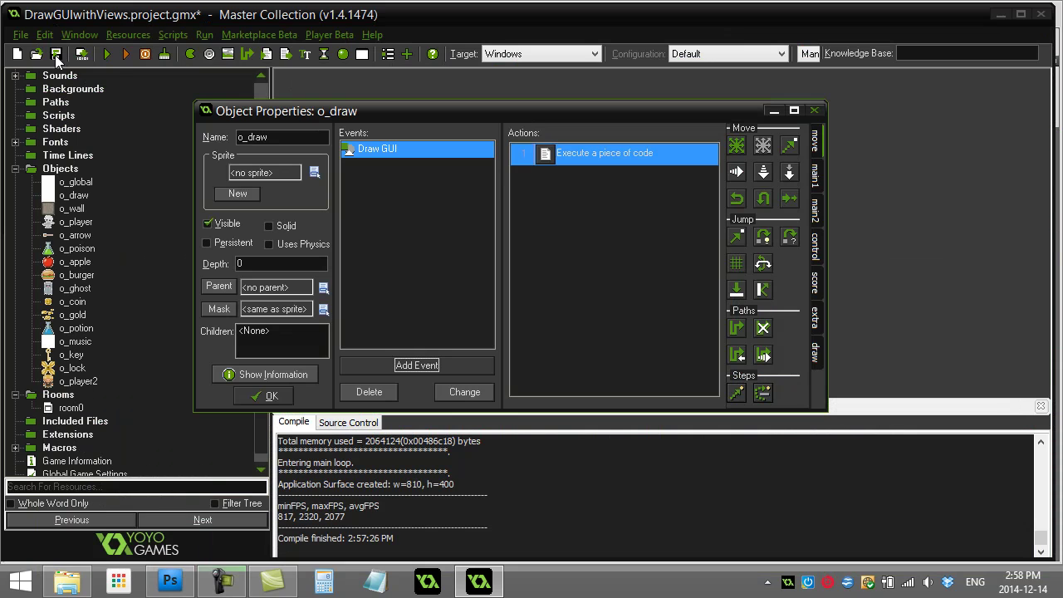
Step: Rerun the game and move both players with arrow keys and WASD to scroll the views
{"action": "left_click", "coordinate": [107, 54]}
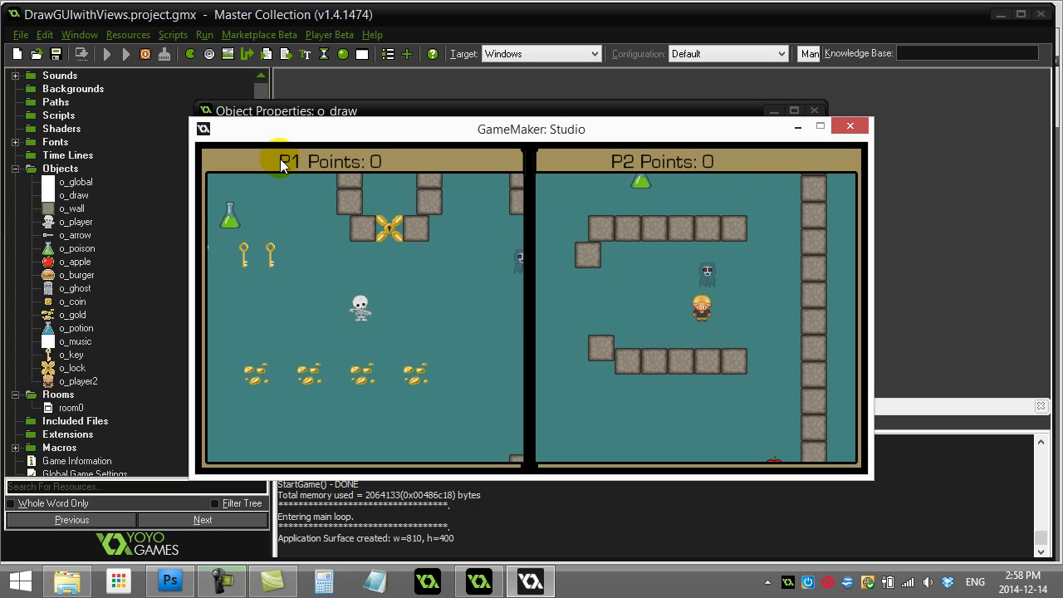
{"action": "key", "text": "Right"}
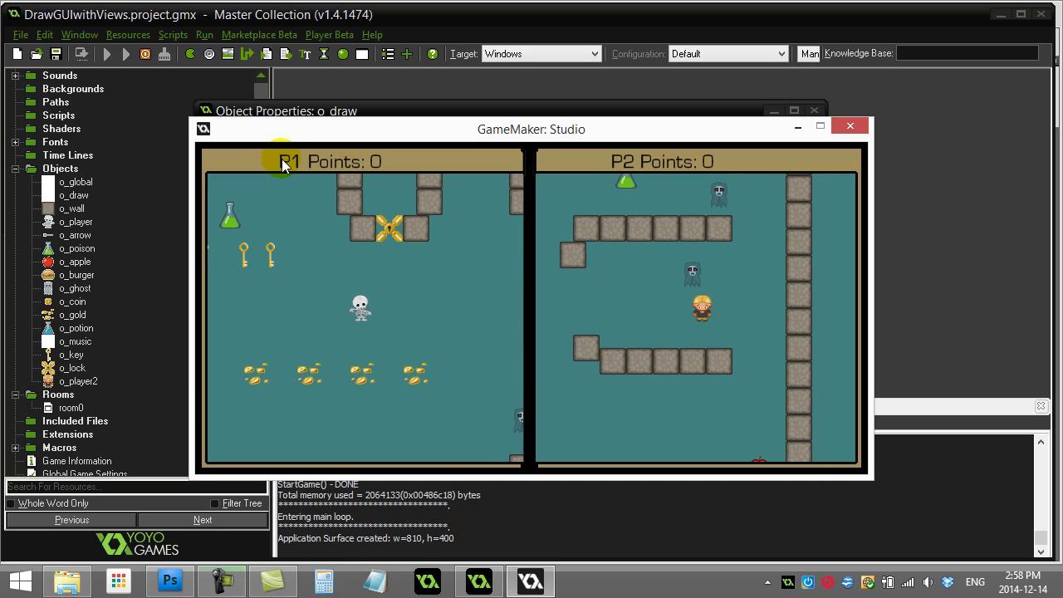
{"action": "key", "text": "Right"}
{"action": "key", "text": "Left"}
{"action": "key", "text": "a"}
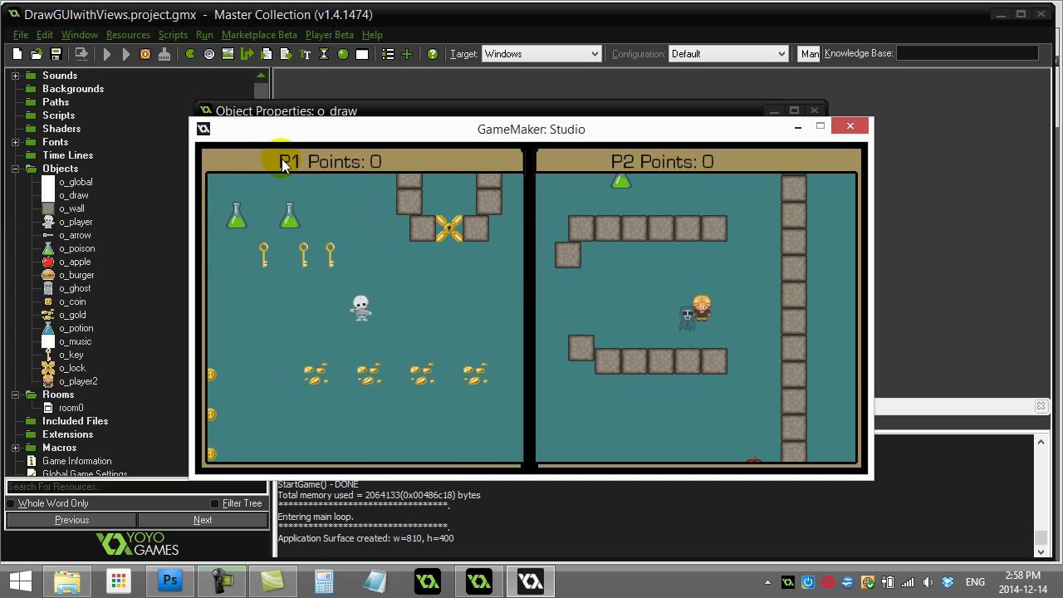
{"action": "key", "text": "w"}
{"action": "key", "text": "d"}
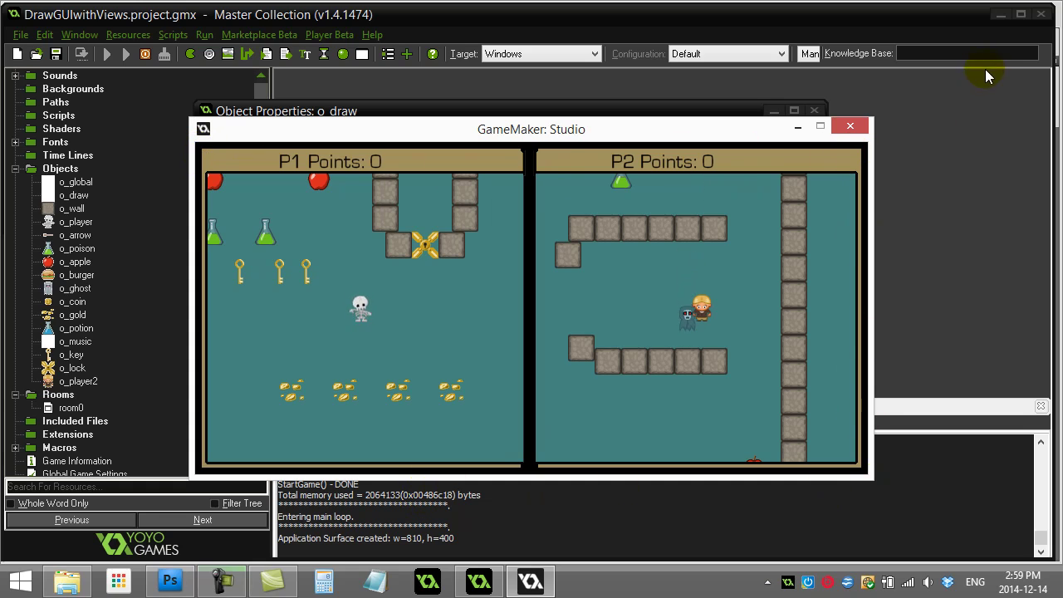
Step: Close the game and open o_draw's Draw GUI code, highlighting the line that draws s_GUI
{"action": "left_click", "coordinate": [849, 126]}
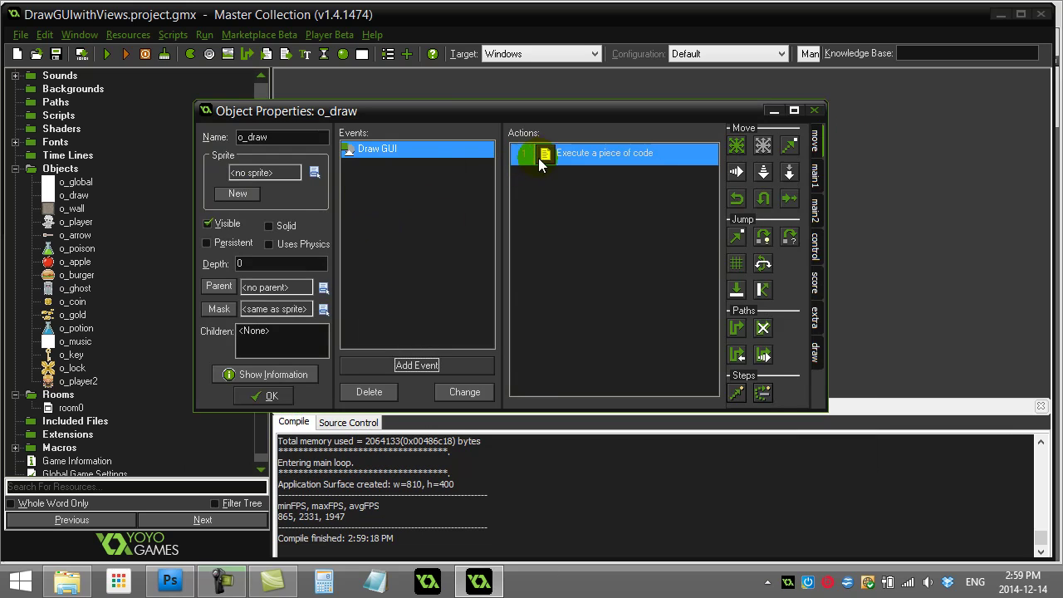
{"action": "double_click", "coordinate": [545, 154]}
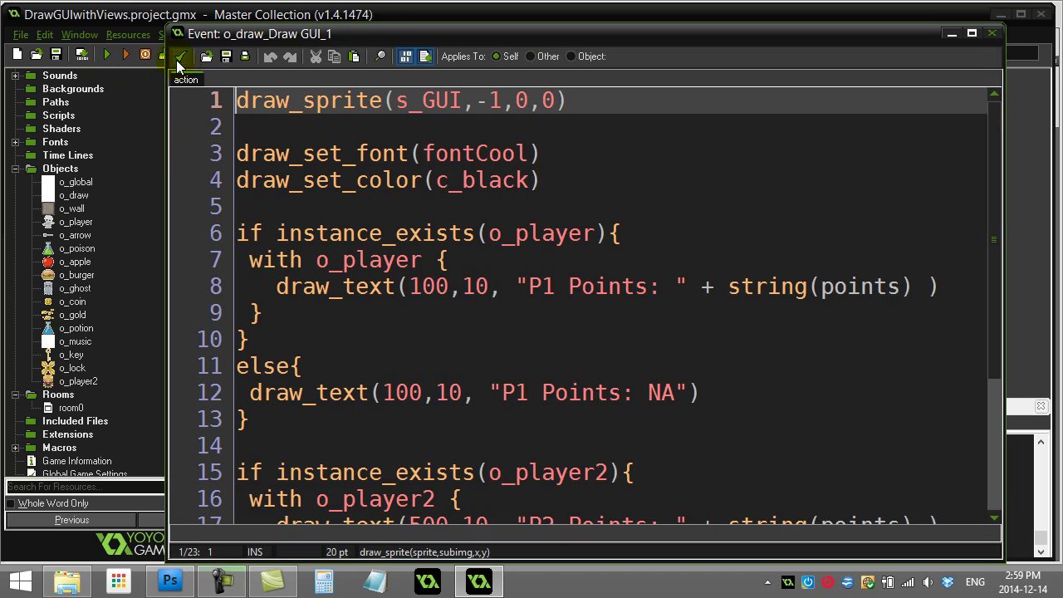
{"action": "mouse_move", "coordinate": [213, 33]}
{"action": "left_mouse_down"}
{"action": "mouse_move", "coordinate": [207, 199]}
{"action": "mouse_move", "coordinate": [214, 14]}
{"action": "left_mouse_up"}
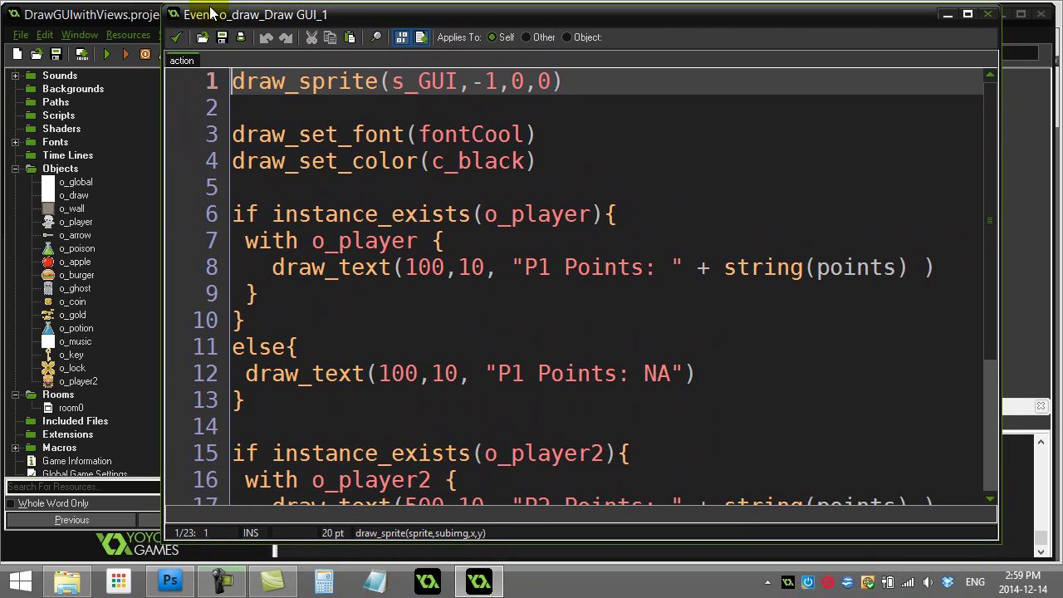
{"action": "left_click_drag", "start_coordinate": [225, 97], "coordinate": [618, 98]}
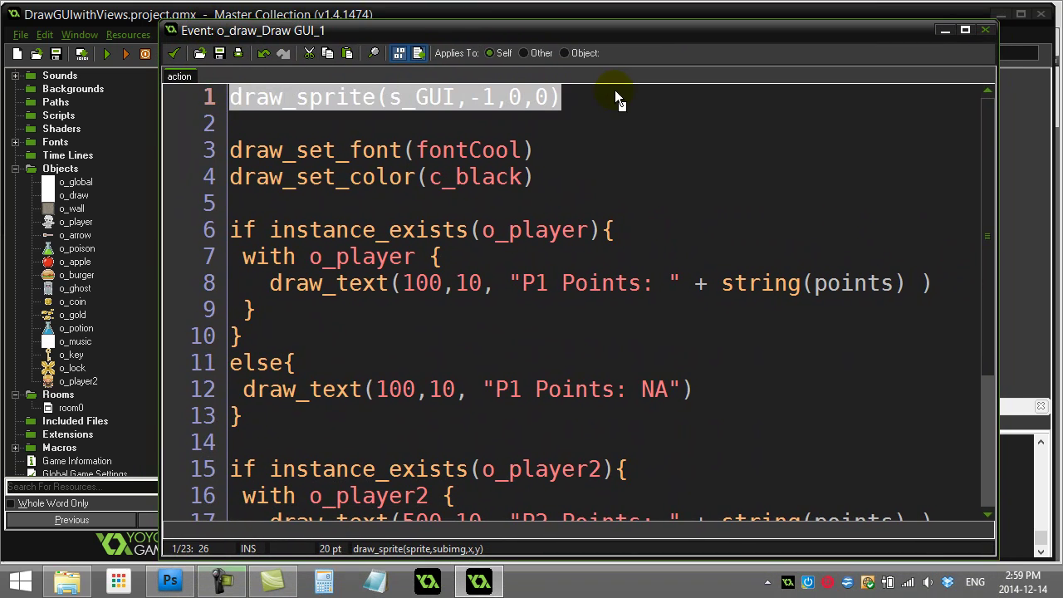
{"action": "left_click", "coordinate": [320, 122]}
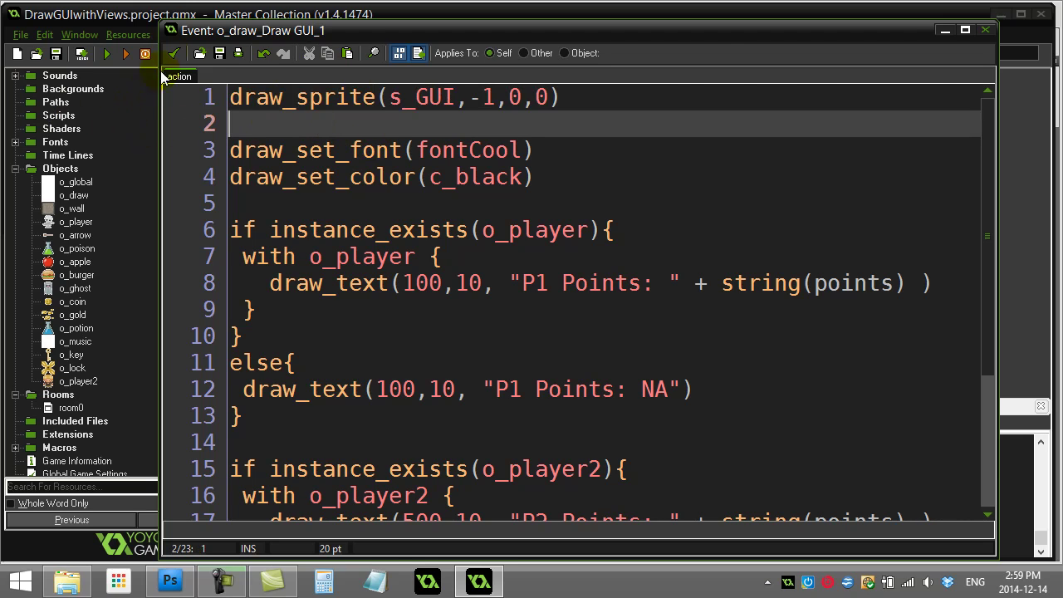
Step: Move the code editor aside and narrow the resource tree to reveal the Sprites list
{"action": "mouse_move", "coordinate": [181, 29]}
{"action": "left_mouse_down"}
{"action": "mouse_move", "coordinate": [264, 39]}
{"action": "mouse_move", "coordinate": [335, 33]}
{"action": "left_mouse_up"}
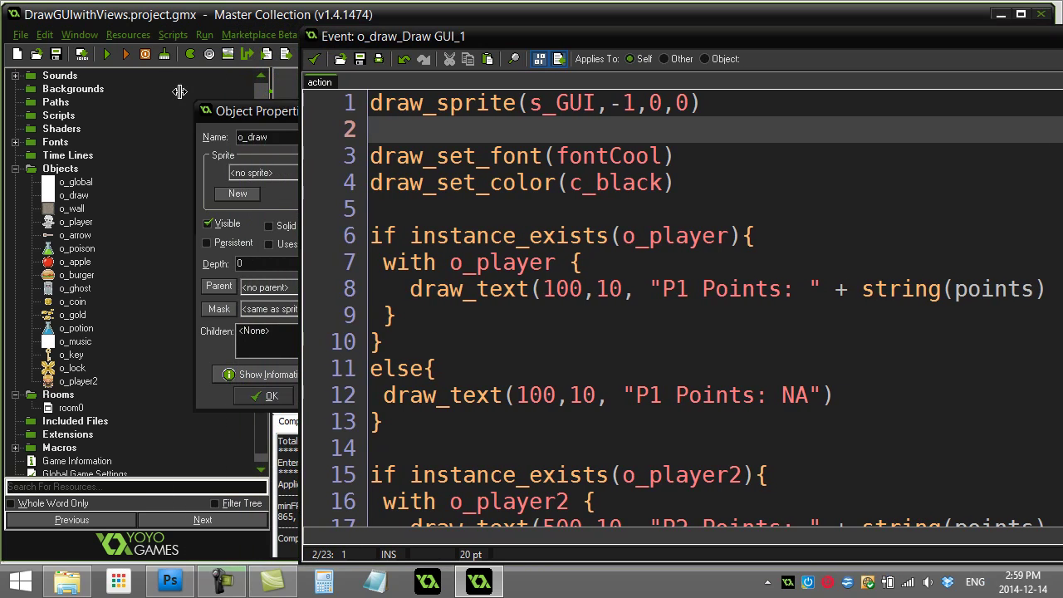
{"action": "left_click_drag", "start_coordinate": [272, 121], "coordinate": [152, 121]}
{"action": "left_click_drag", "start_coordinate": [147, 234], "coordinate": [157, 91]}
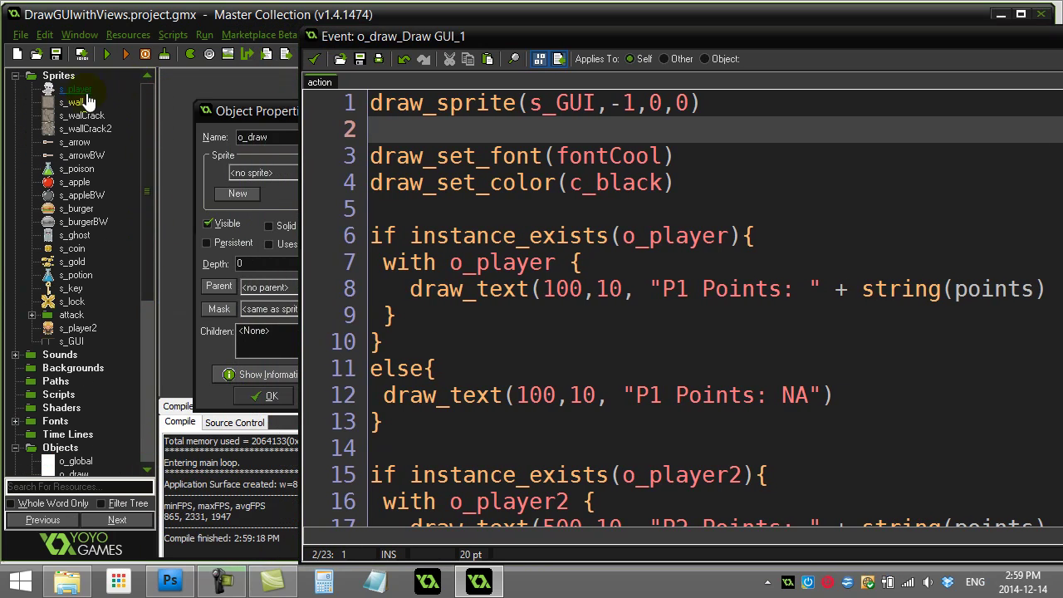
{"action": "double_click", "coordinate": [75, 343]}
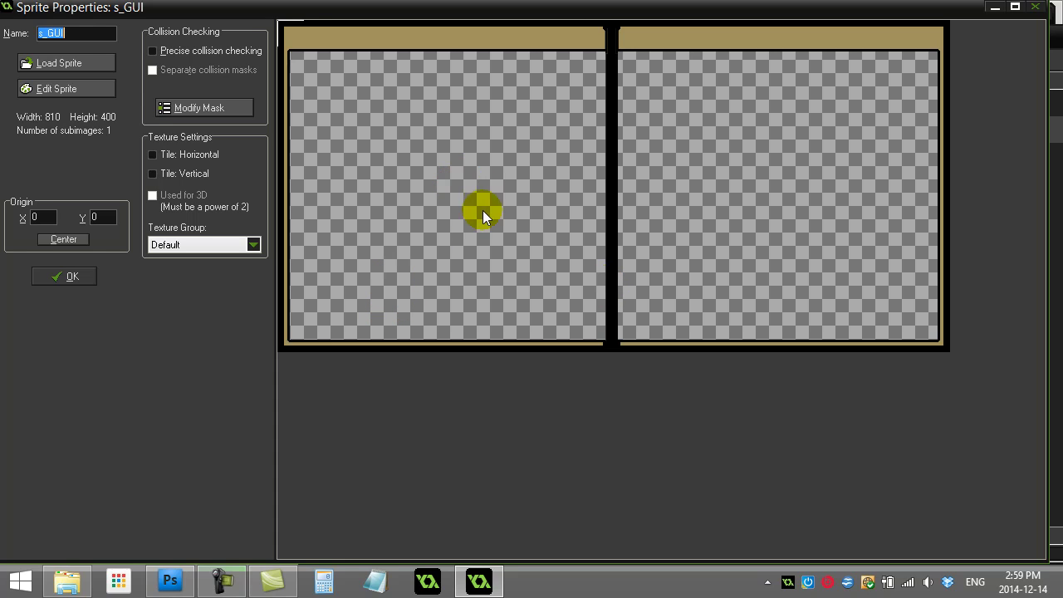
Step: Close the s_GUI sprite properties and open room0's editor
{"action": "left_click", "coordinate": [70, 277]}
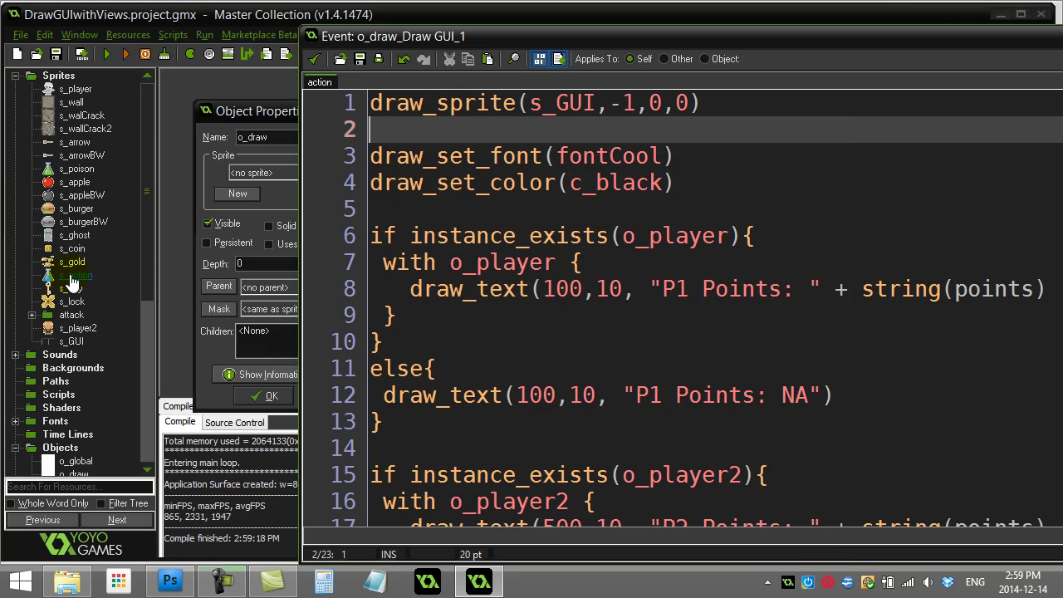
{"action": "scroll", "coordinate": [151, 377], "scroll_direction": "down", "scroll_amount": 5}
{"action": "scroll", "coordinate": [150, 376], "scroll_direction": "down", "scroll_amount": 5}
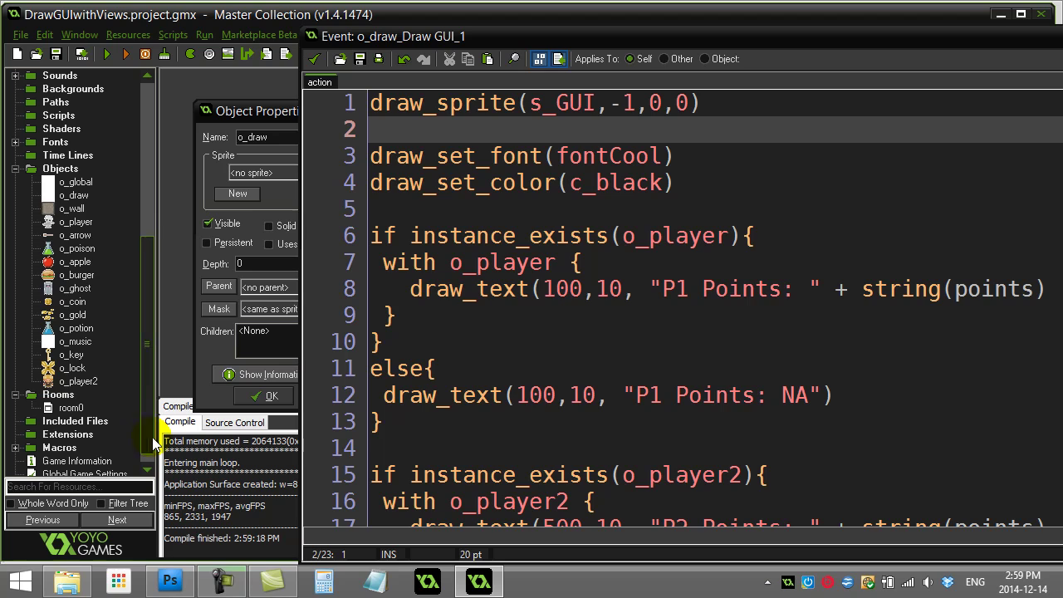
{"action": "double_click", "coordinate": [73, 407]}
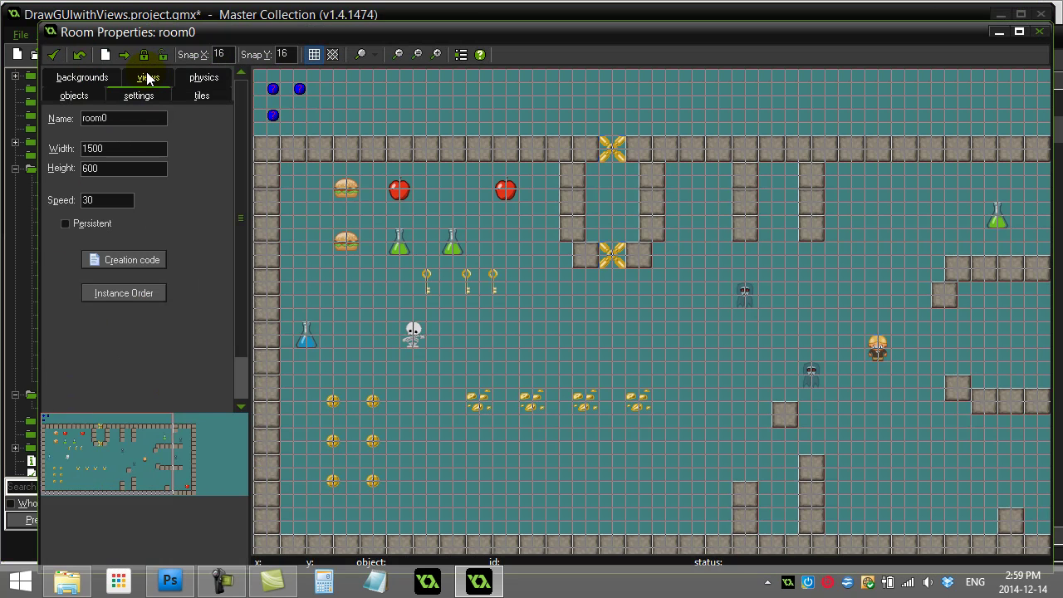
Step: Show View 1 in room0's views settings, highlighting its screen port X of 410
{"action": "left_click", "coordinate": [147, 77]}
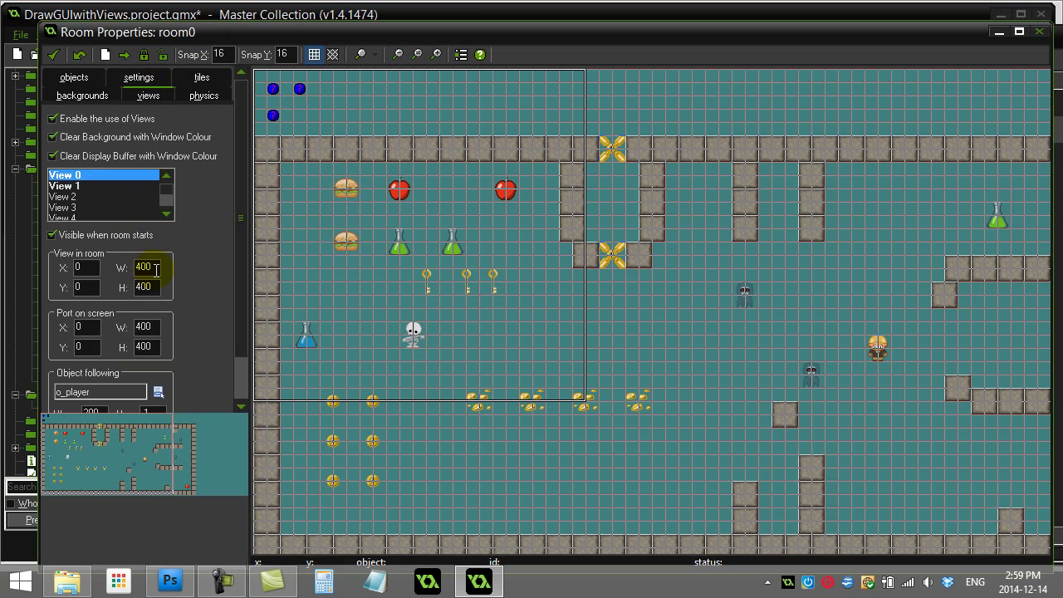
{"action": "left_click", "coordinate": [73, 186]}
{"action": "left_click", "coordinate": [153, 327]}
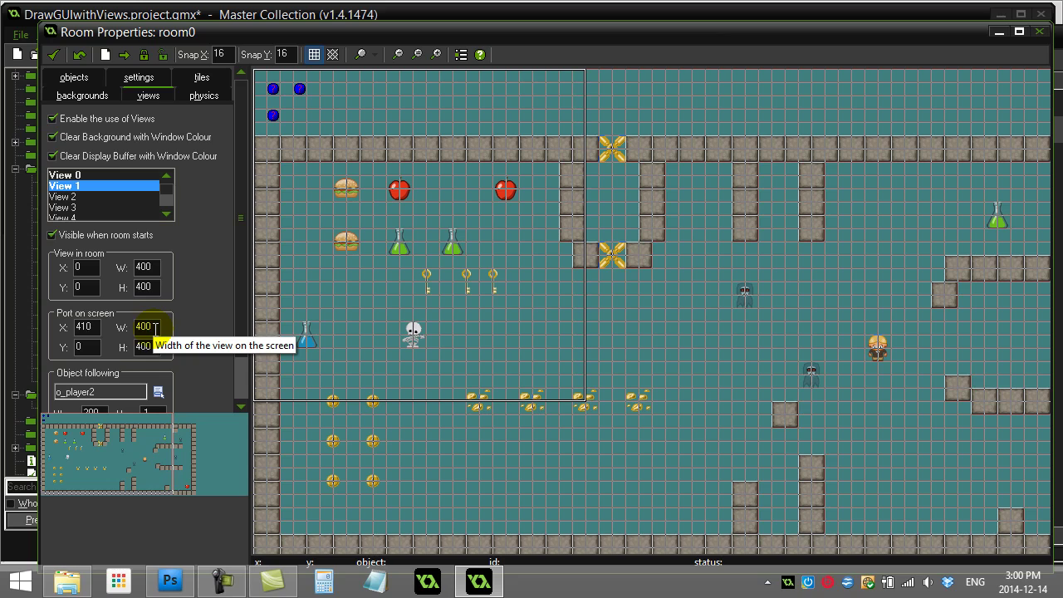
{"action": "mouse_move", "coordinate": [170, 580]}
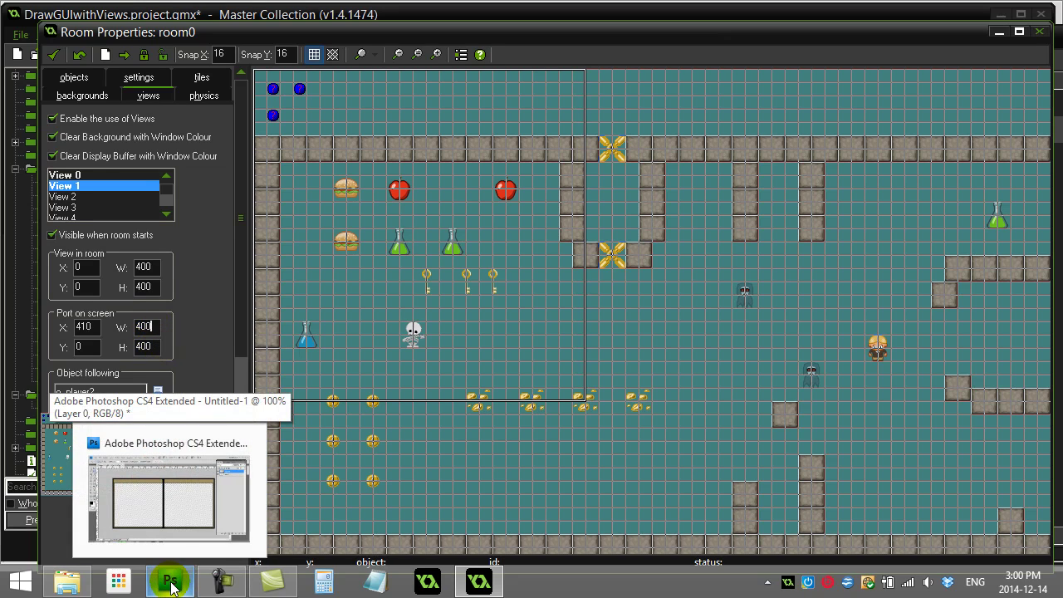
{"action": "left_click", "coordinate": [92, 326]}
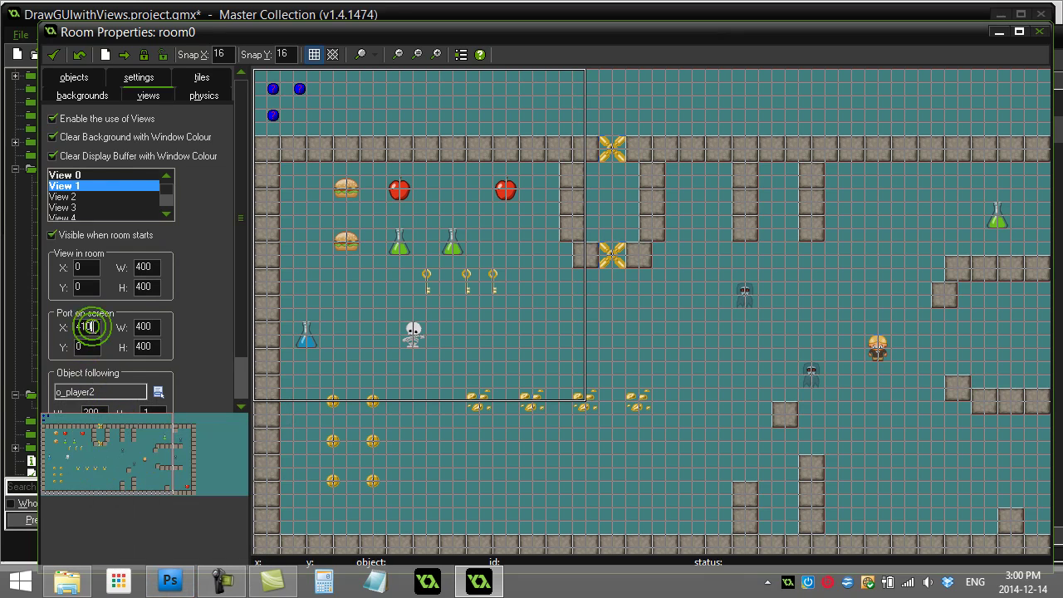
{"action": "double_click", "coordinate": [80, 328]}
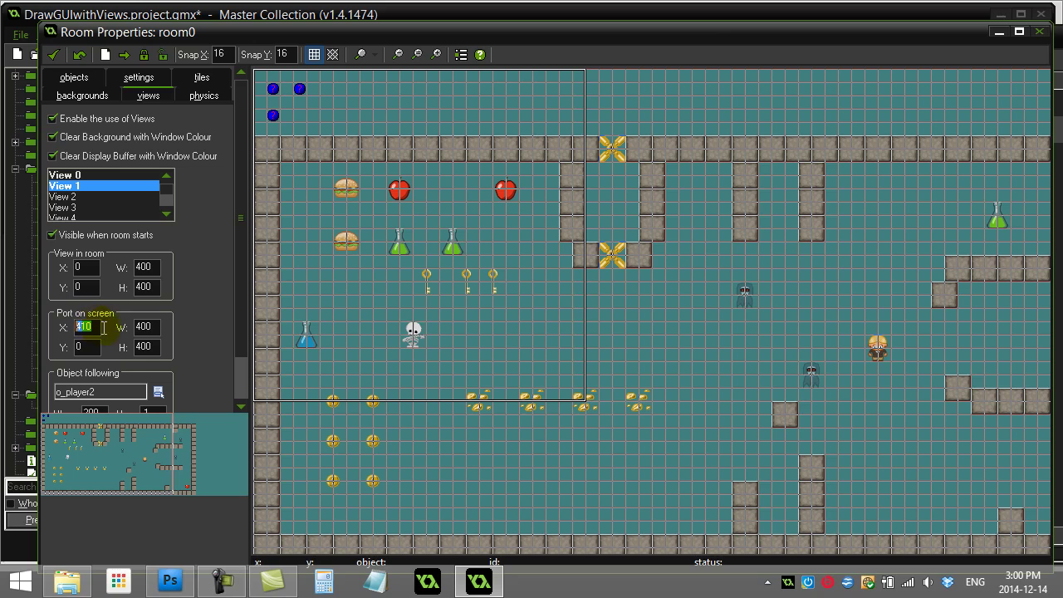
{"action": "left_click", "coordinate": [170, 580]}
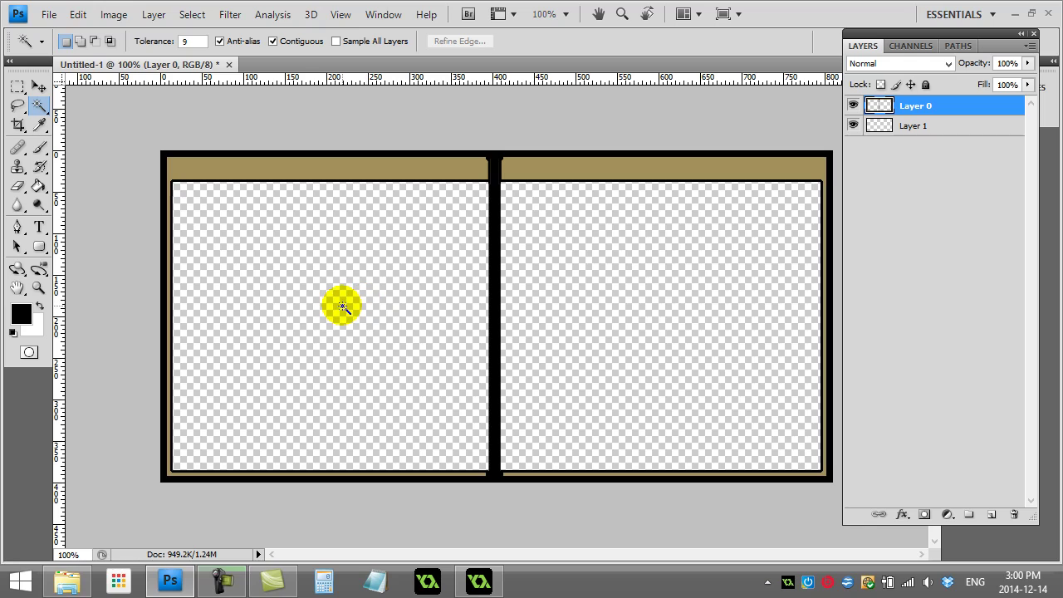
{"action": "mouse_move", "coordinate": [479, 580]}
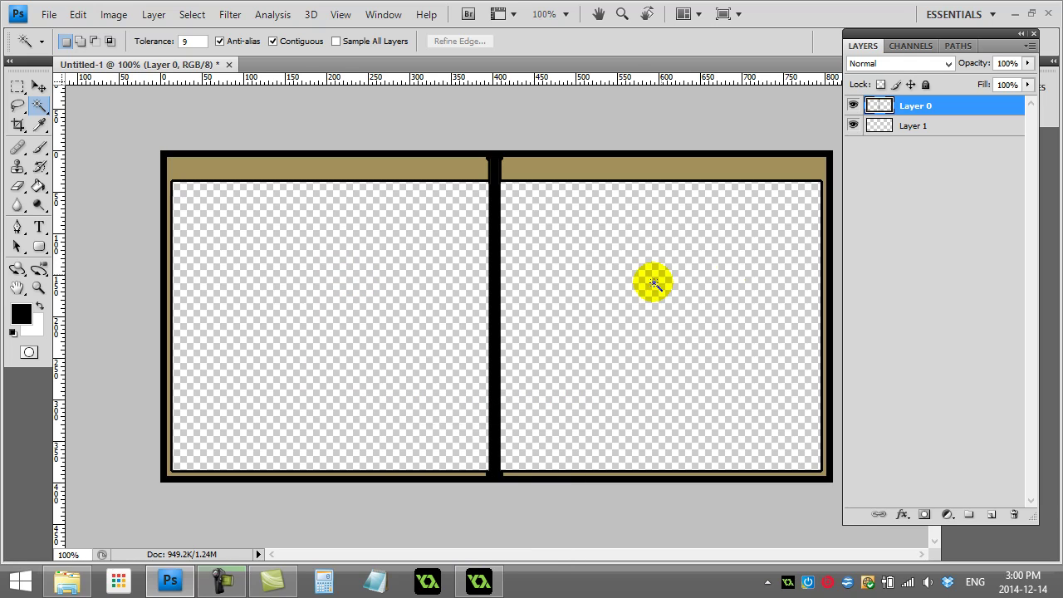
{"action": "left_click", "coordinate": [482, 585]}
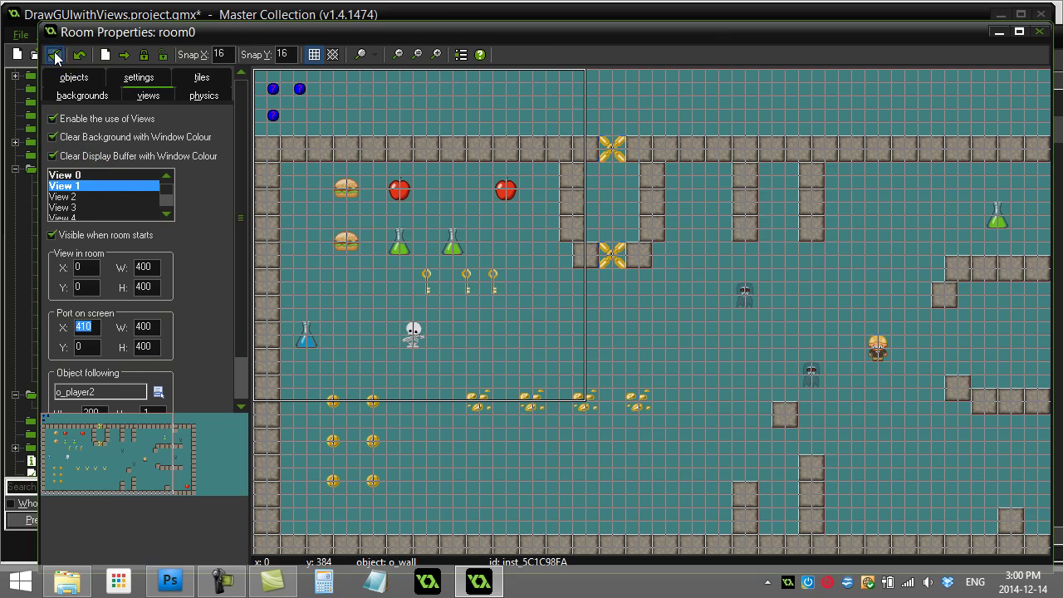
Step: Close room0's settings and highlight the s_GUI draw call on line 1
{"action": "left_click", "coordinate": [55, 54]}
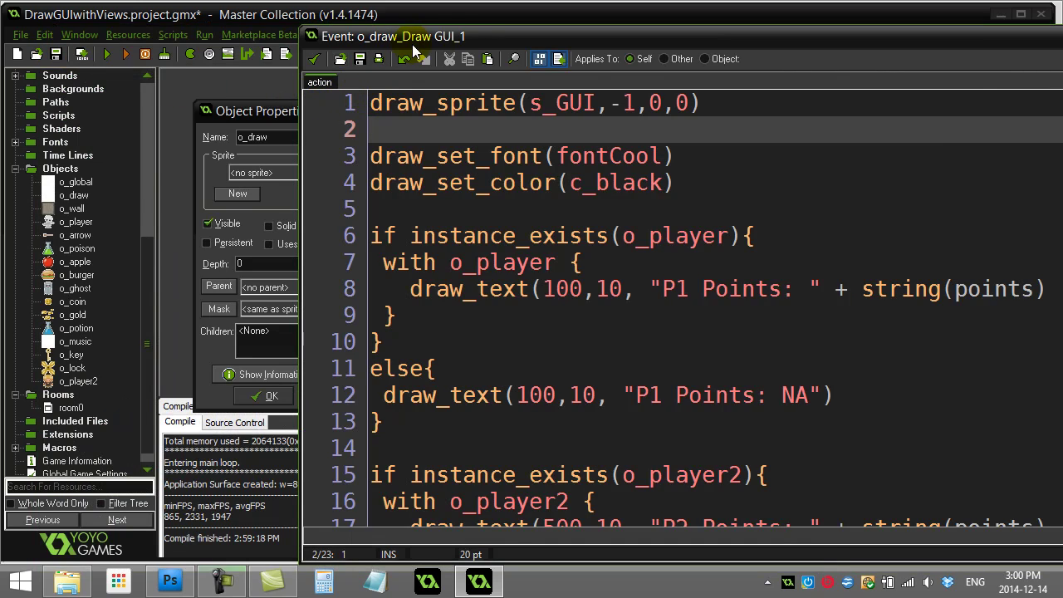
{"action": "left_click_drag", "start_coordinate": [371, 102], "coordinate": [721, 108]}
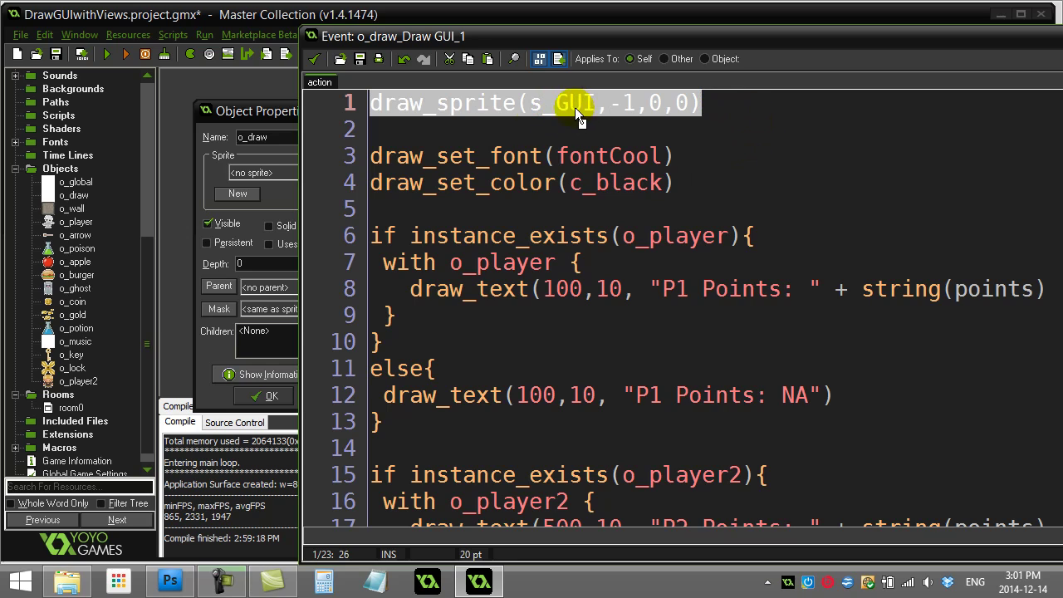
{"action": "scroll", "coordinate": [137, 214], "scroll_direction": "up", "scroll_amount": 3}
{"action": "scroll", "coordinate": [150, 166], "scroll_direction": "up", "scroll_amount": 3}
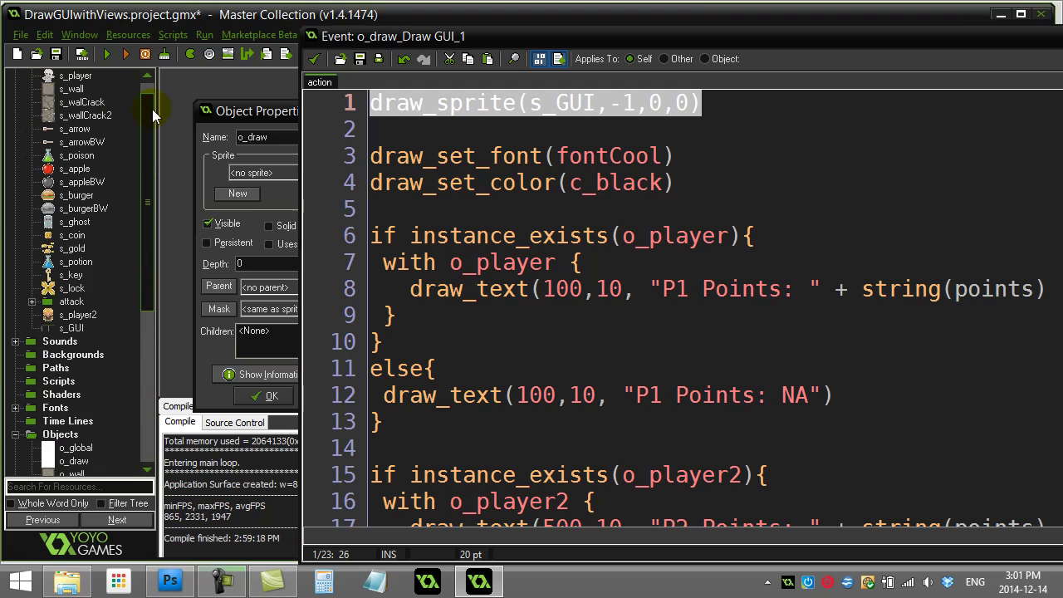
Step: Open s_GUI's properties, centre its origin, then reset Origin X and Y to 0
{"action": "double_click", "coordinate": [79, 327]}
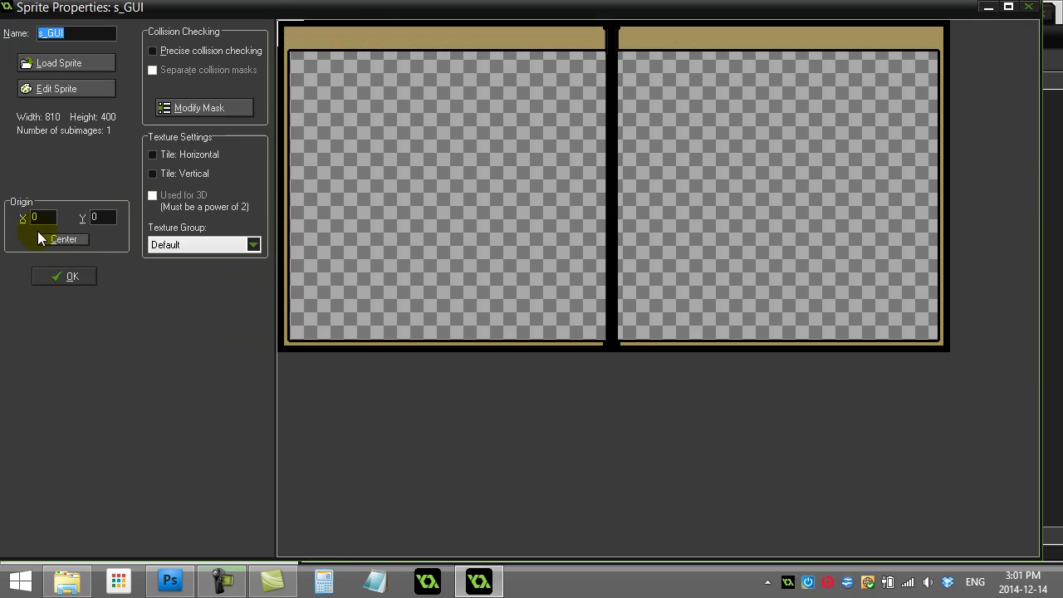
{"action": "left_click", "coordinate": [63, 241]}
{"action": "double_click", "coordinate": [41, 217]}
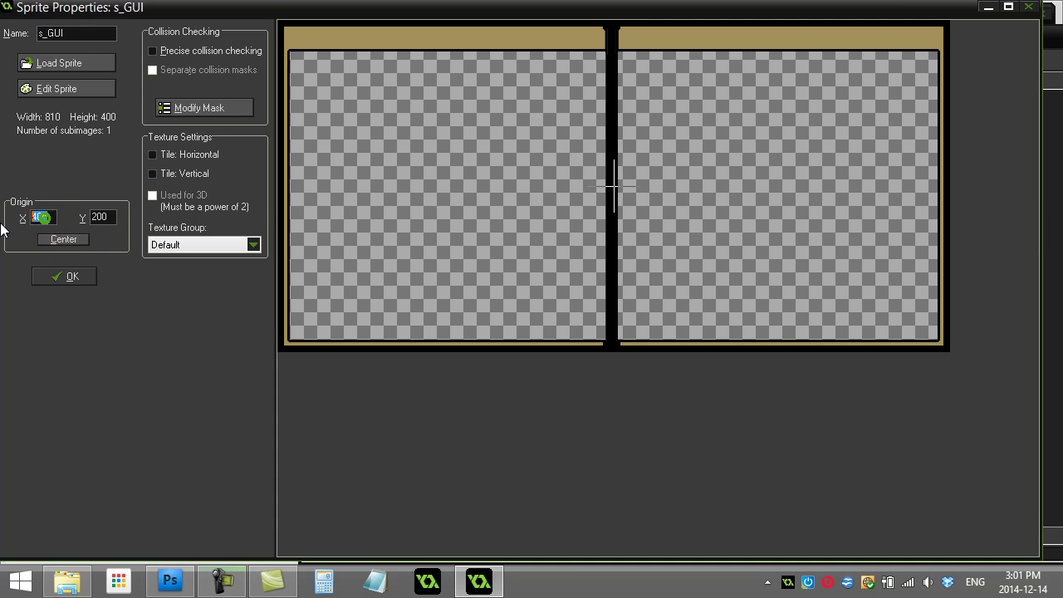
{"action": "type", "text": "0"}
{"action": "double_click", "coordinate": [112, 214]}
{"action": "type", "text": "0"}
Step: Close the sprite properties and select the s_GUI name and y position 0 on line 1
{"action": "left_click", "coordinate": [73, 281]}
{"action": "left_click", "coordinate": [515, 108]}
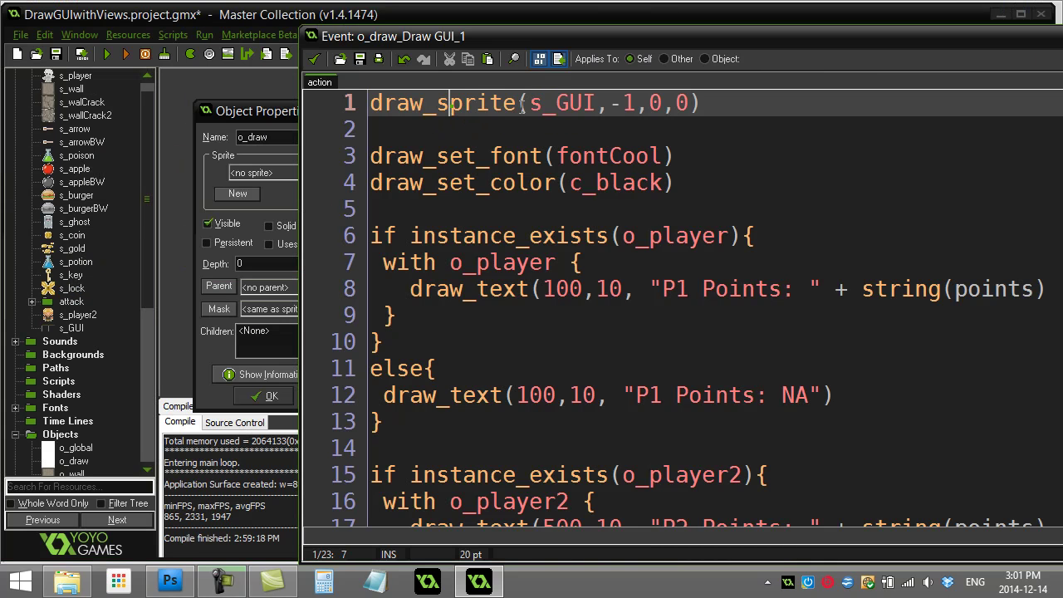
{"action": "double_click", "coordinate": [587, 105]}
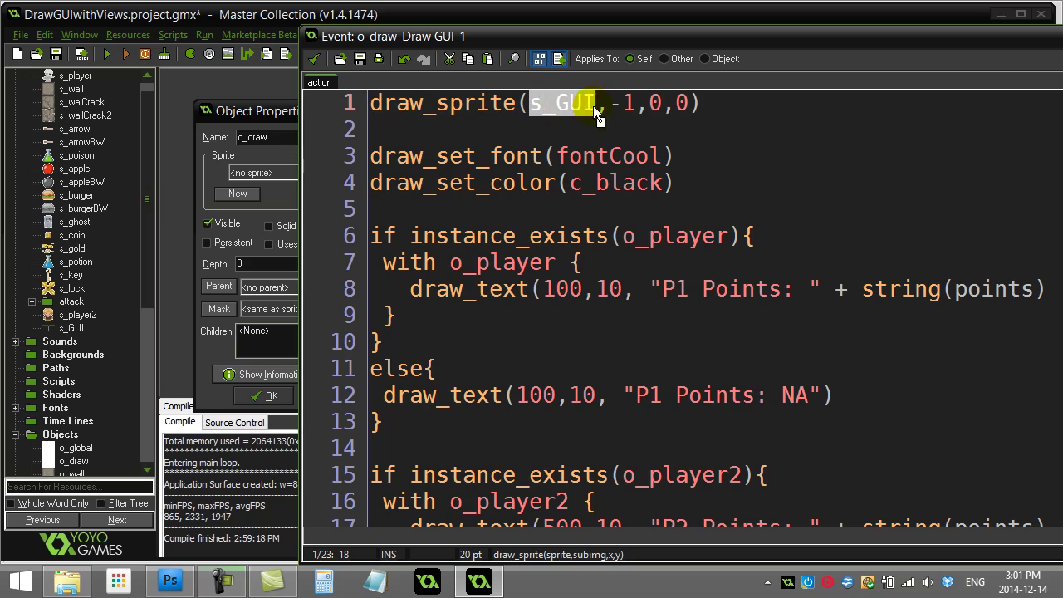
{"action": "left_click", "coordinate": [647, 110]}
{"action": "double_click", "coordinate": [682, 102]}
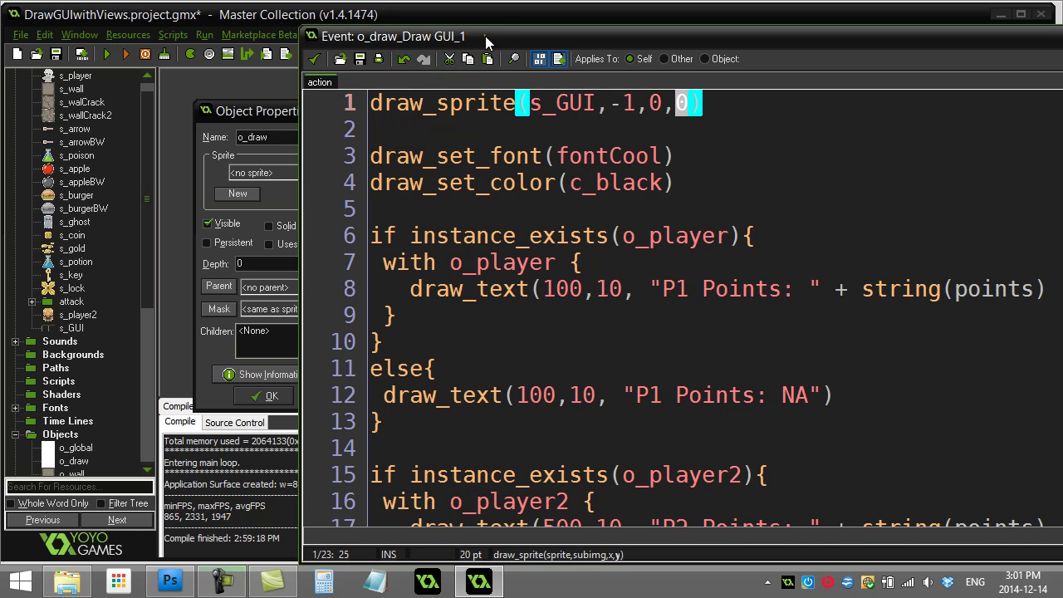
Step: Highlight the font/colour setup, o_player check, P1 points line and 'P1 Points: NA' fallback
{"action": "left_click_drag", "start_coordinate": [485, 36], "coordinate": [333, 31]}
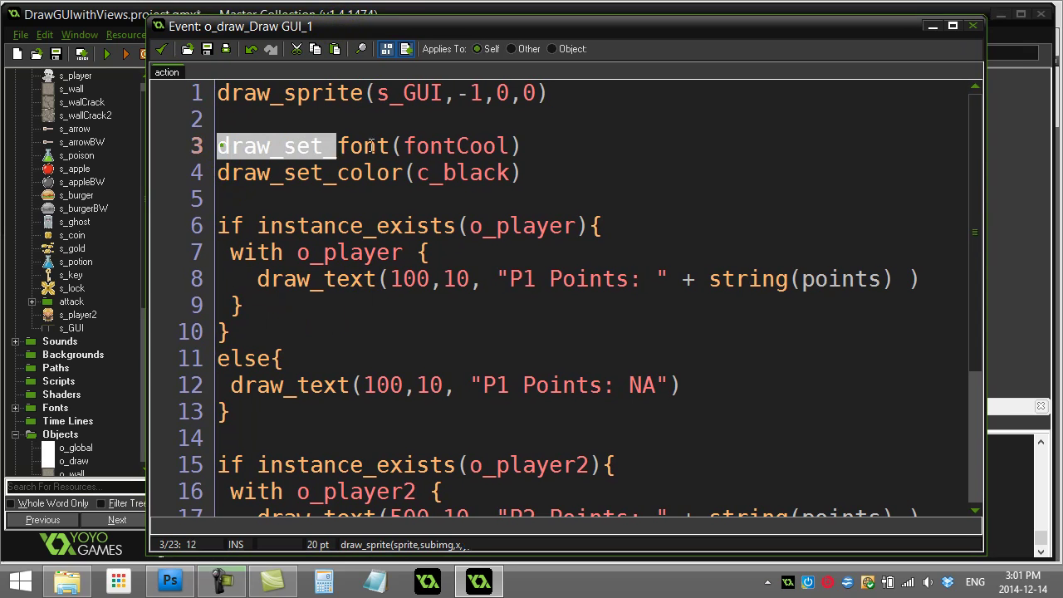
{"action": "mouse_move", "coordinate": [218, 148]}
{"action": "left_mouse_down"}
{"action": "mouse_move", "coordinate": [521, 148]}
{"action": "mouse_move", "coordinate": [213, 172]}
{"action": "left_mouse_up"}
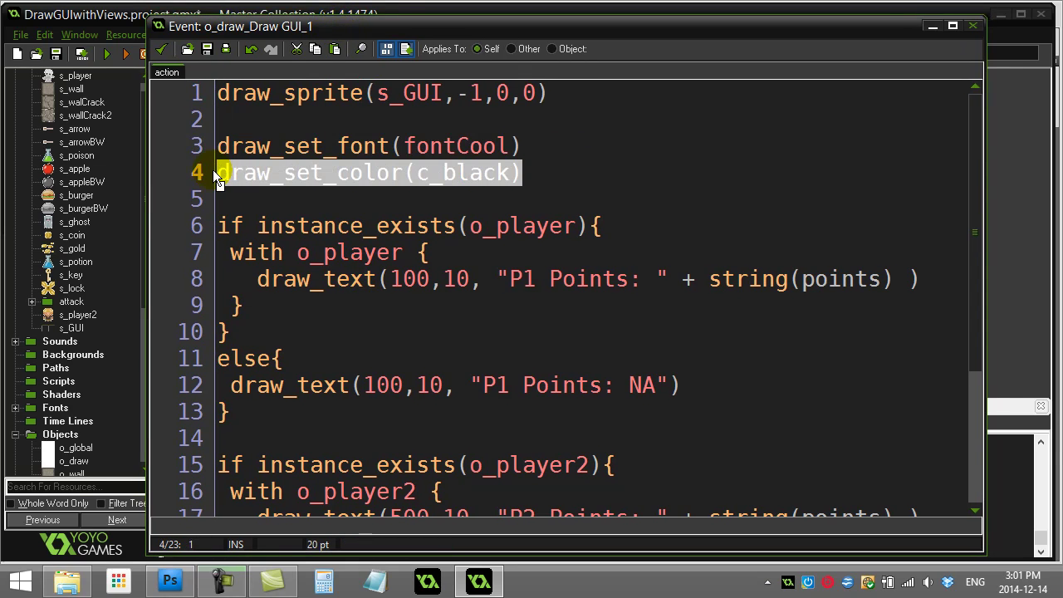
{"action": "left_click", "coordinate": [265, 305]}
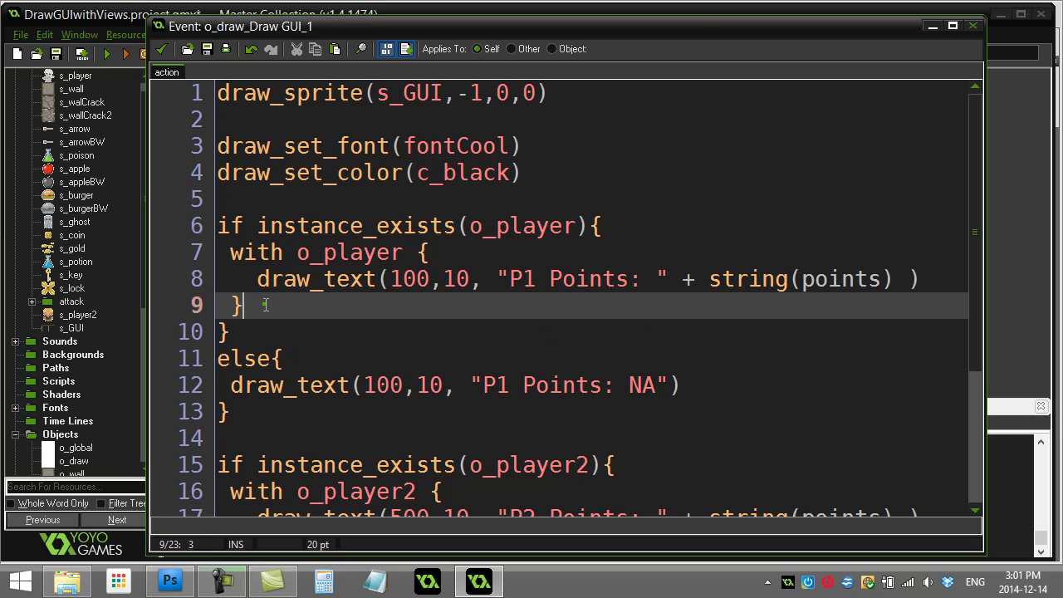
{"action": "left_click_drag", "start_coordinate": [220, 226], "coordinate": [624, 225]}
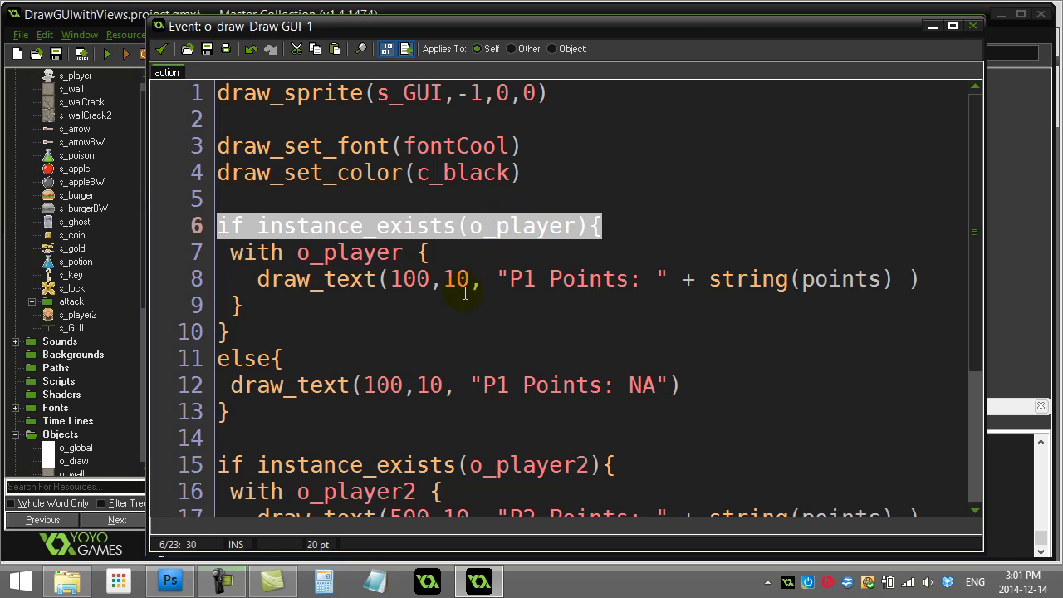
{"action": "left_click_drag", "start_coordinate": [256, 279], "coordinate": [917, 282]}
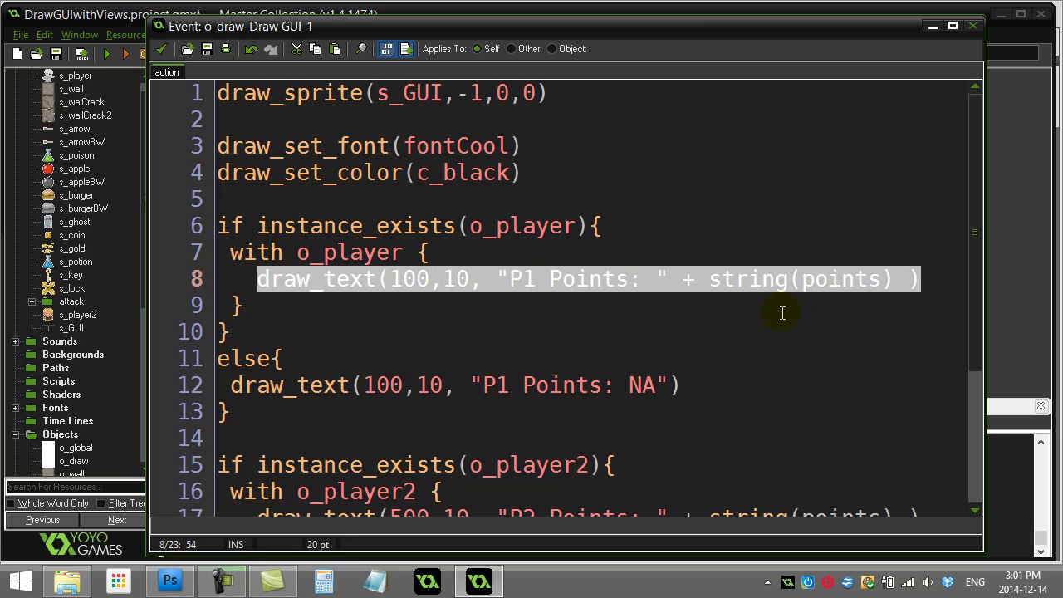
{"action": "left_click_drag", "start_coordinate": [232, 386], "coordinate": [719, 397]}
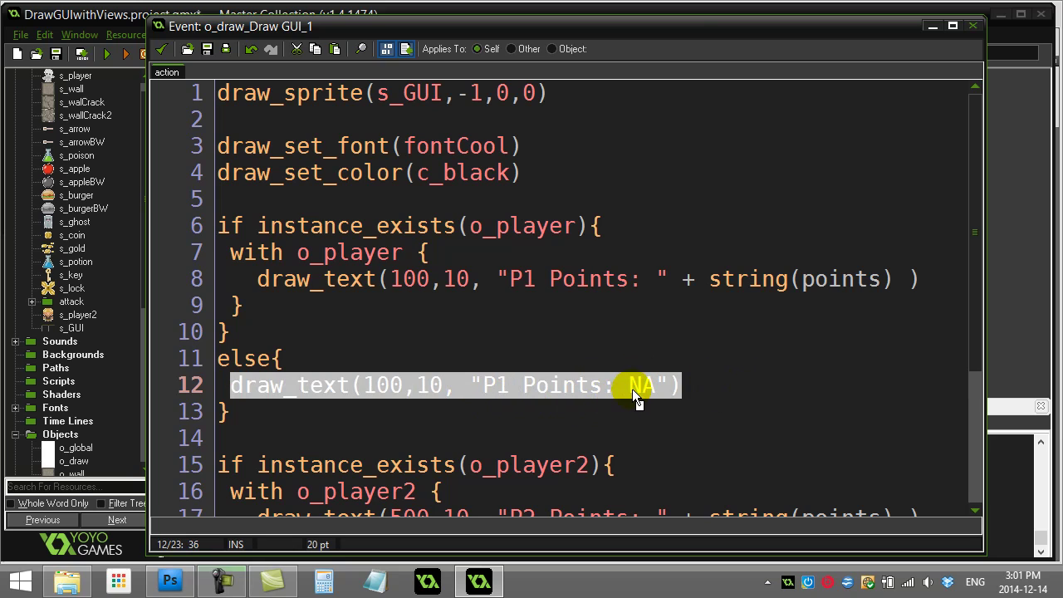
{"action": "scroll", "coordinate": [977, 349], "scroll_direction": "down", "scroll_amount": 1}
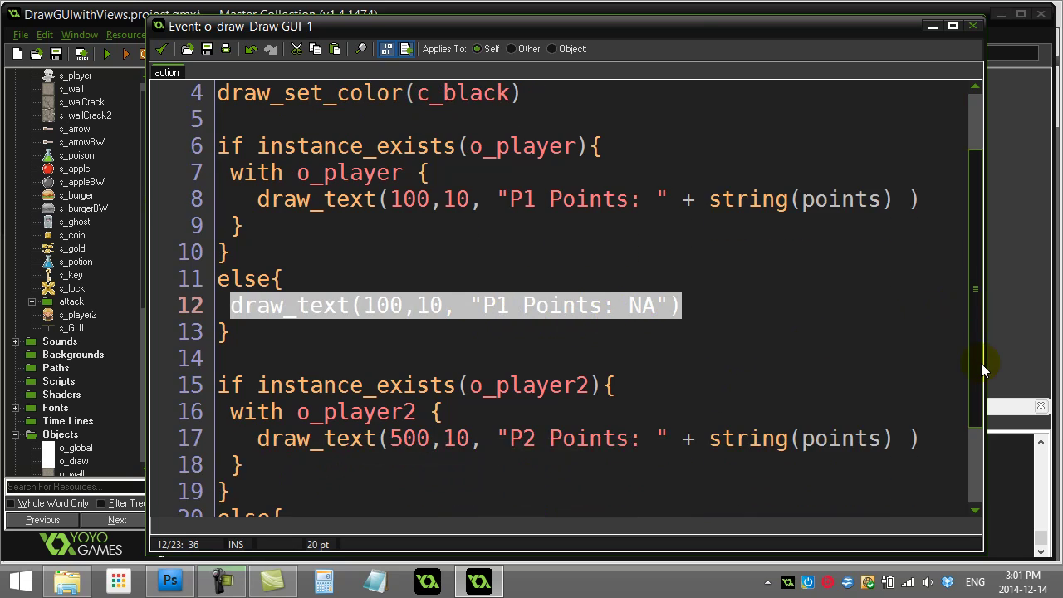
{"action": "left_click_drag", "start_coordinate": [980, 362], "coordinate": [978, 446]}
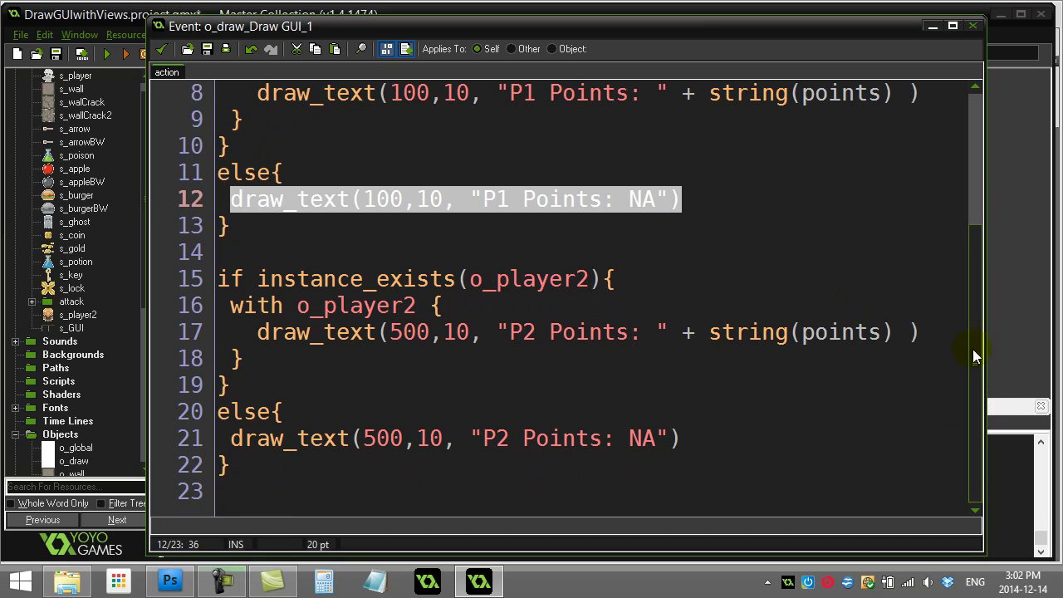
{"action": "left_click_drag", "start_coordinate": [972, 352], "coordinate": [971, 299]}
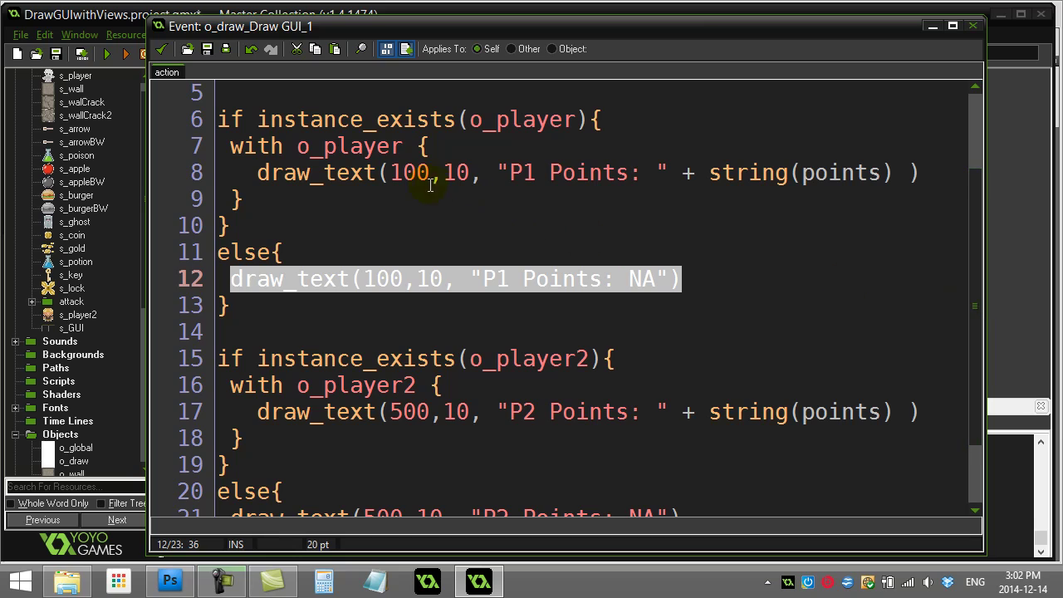
{"action": "left_click", "coordinate": [403, 172]}
{"action": "double_click", "coordinate": [399, 172]}
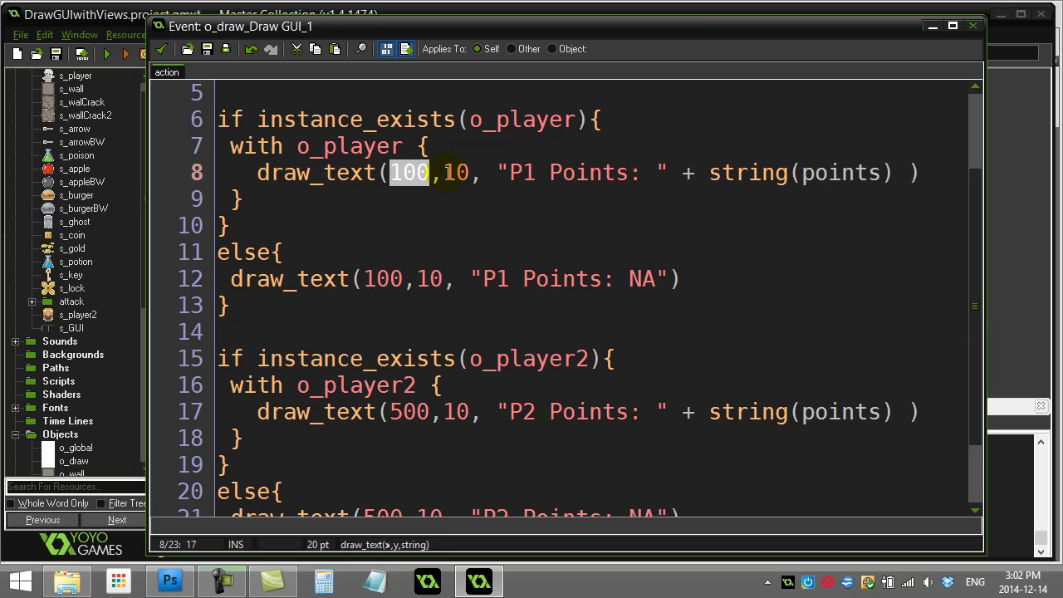
{"action": "double_click", "coordinate": [448, 173]}
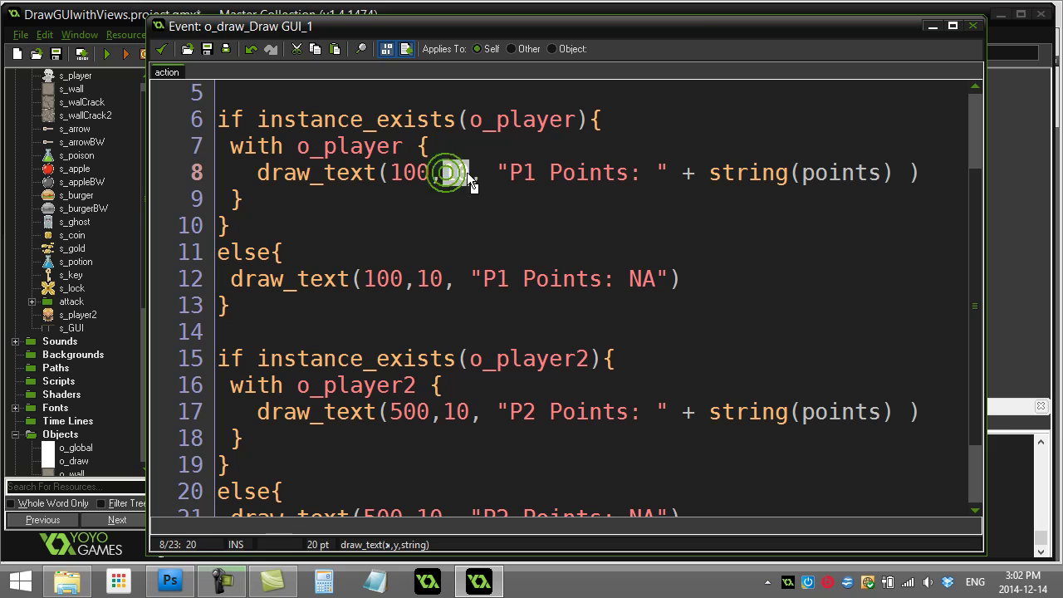
{"action": "double_click", "coordinate": [394, 411]}
{"action": "double_click", "coordinate": [458, 412]}
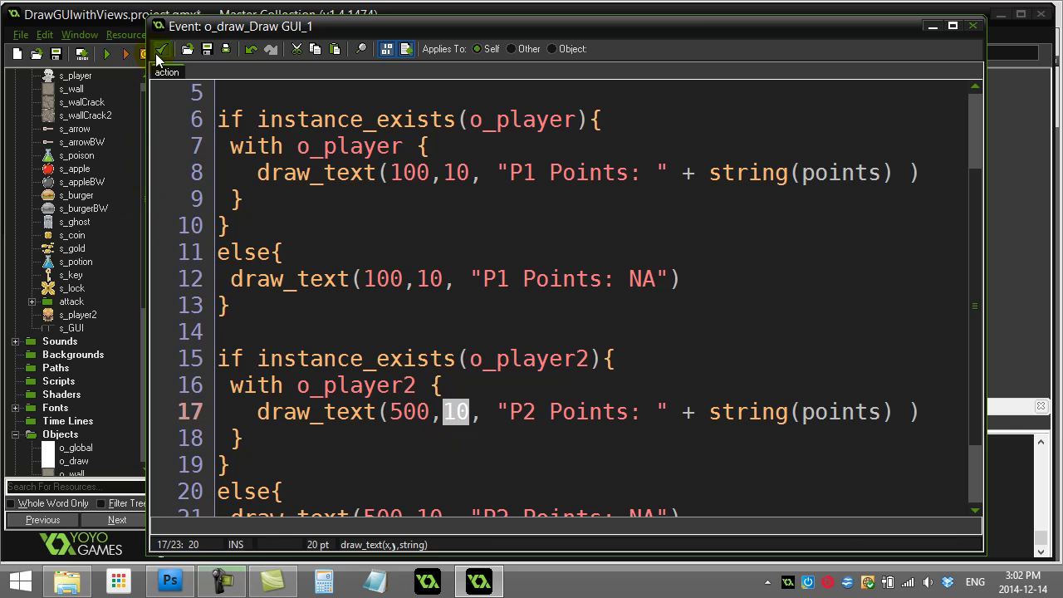
{"action": "left_click", "coordinate": [106, 53]}
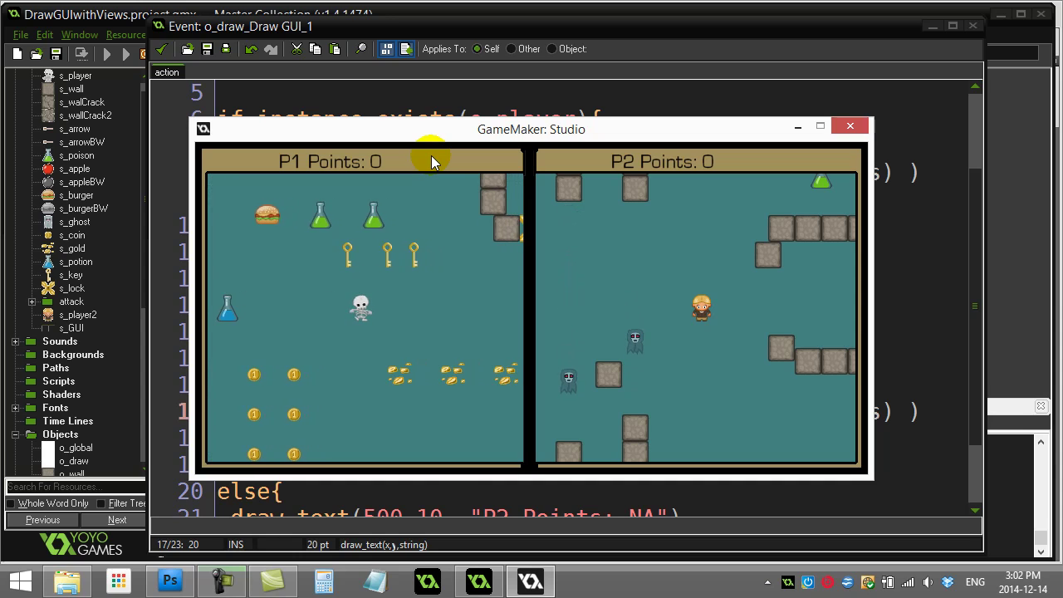
{"action": "key", "text": "Left"}
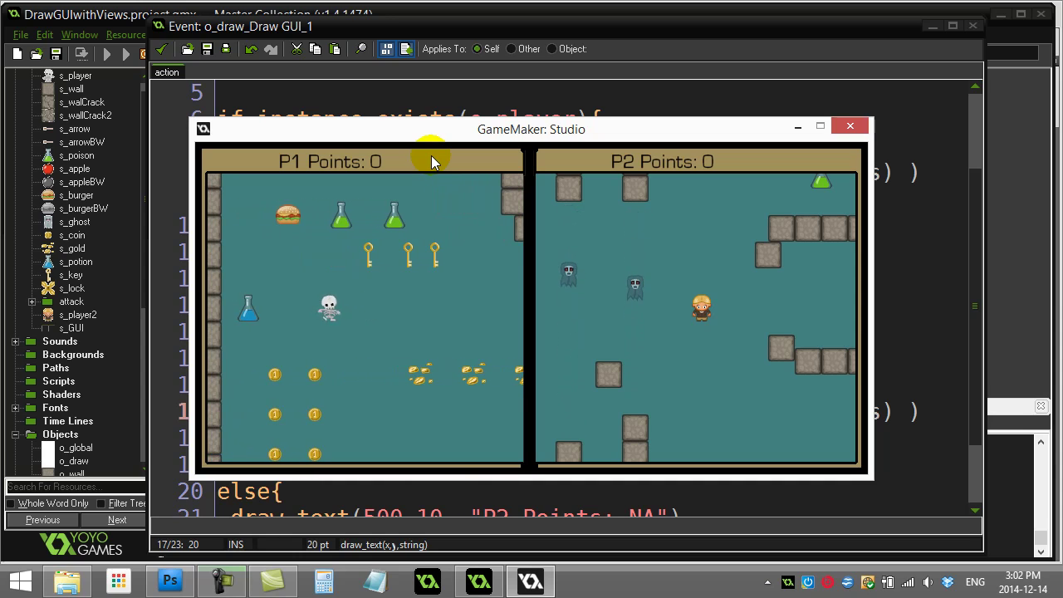
{"action": "left_click", "coordinate": [852, 132]}
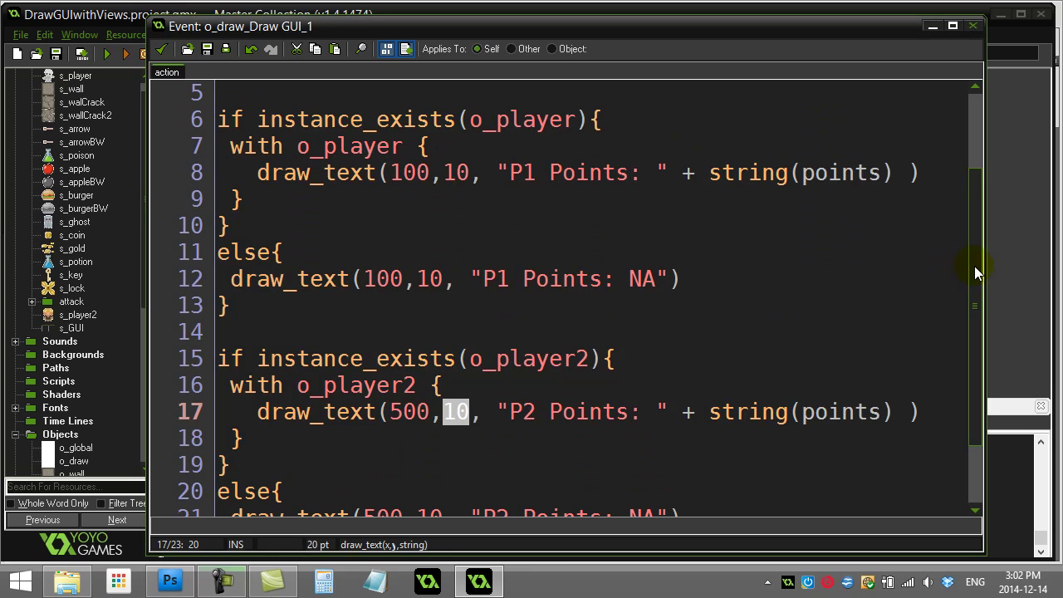
Step: Cut all of o_draw's Draw GUI code and close the empty code editor
{"action": "left_click_drag", "start_coordinate": [974, 273], "coordinate": [973, 198]}
{"action": "key", "text": "ctrl+a"}
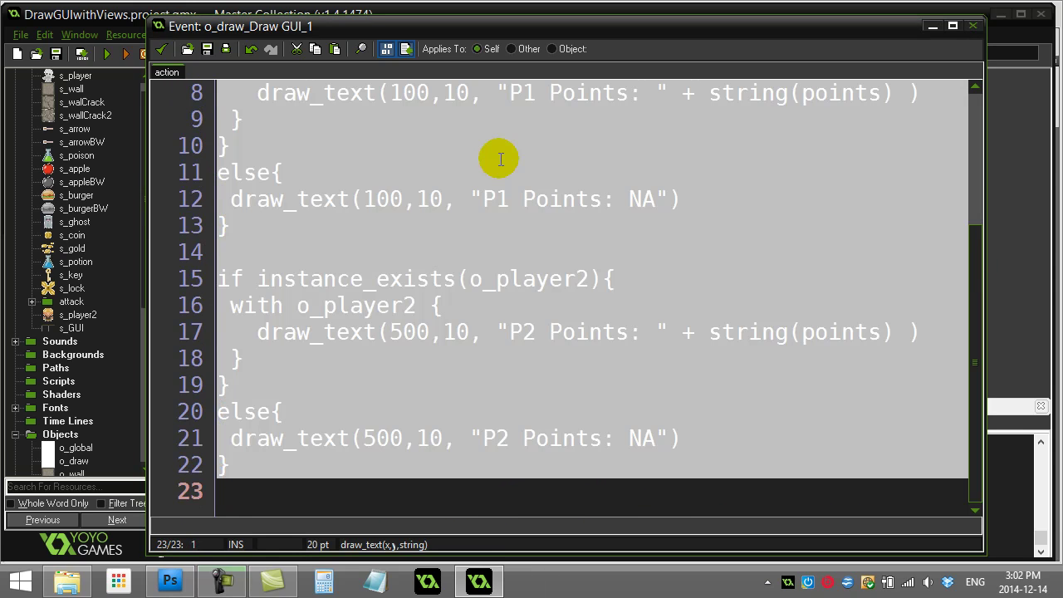
{"action": "right_click", "coordinate": [312, 126]}
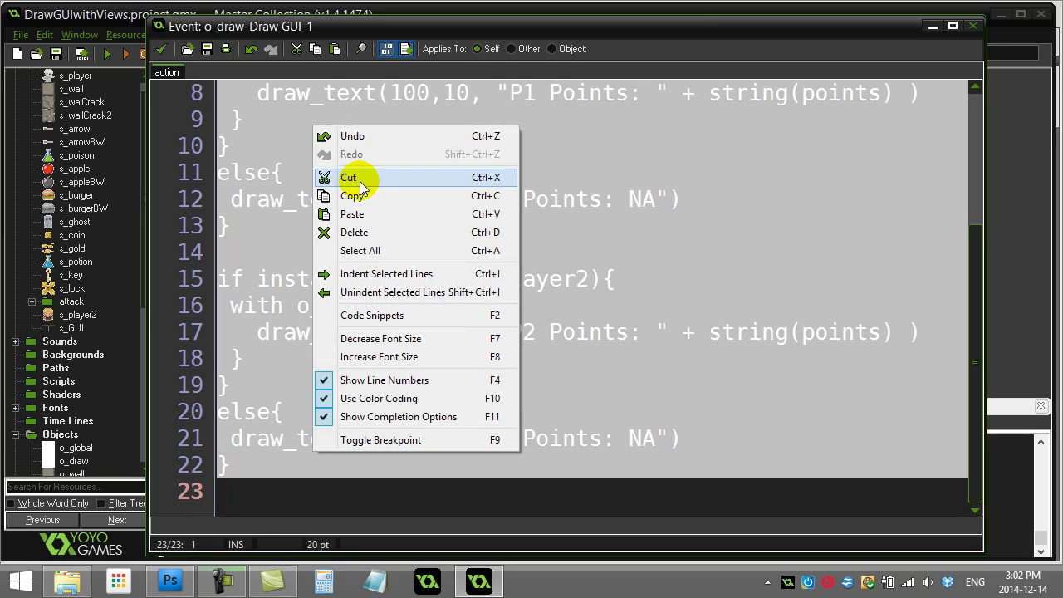
{"action": "left_click", "coordinate": [336, 177]}
{"action": "left_click", "coordinate": [161, 49]}
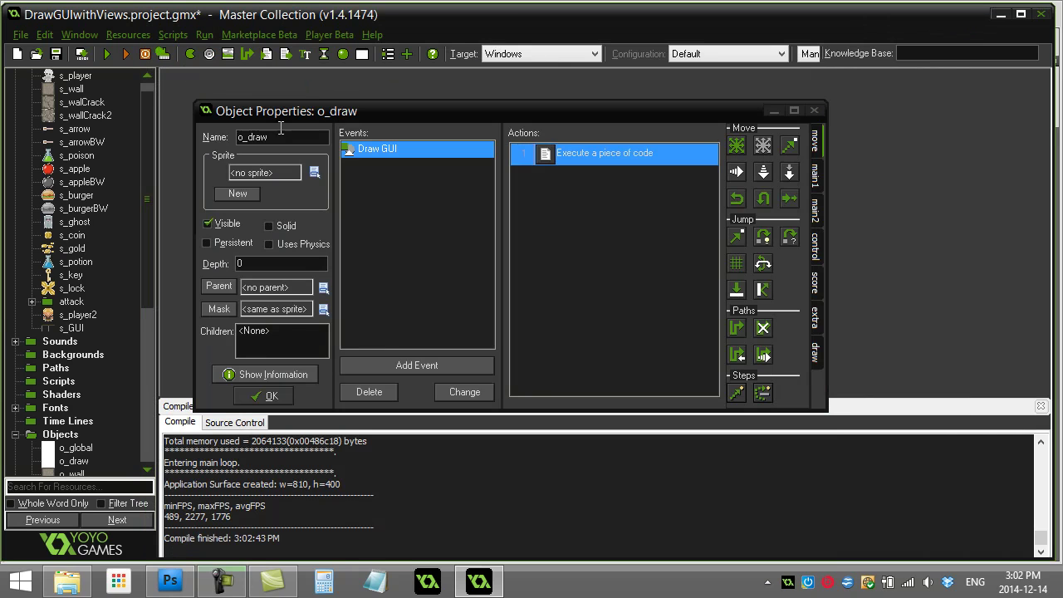
Step: Add a Draw event with an Execute Code action holding the pasted points code
{"action": "left_click", "coordinate": [417, 365]}
{"action": "left_click", "coordinate": [600, 290]}
{"action": "left_click", "coordinate": [630, 306]}
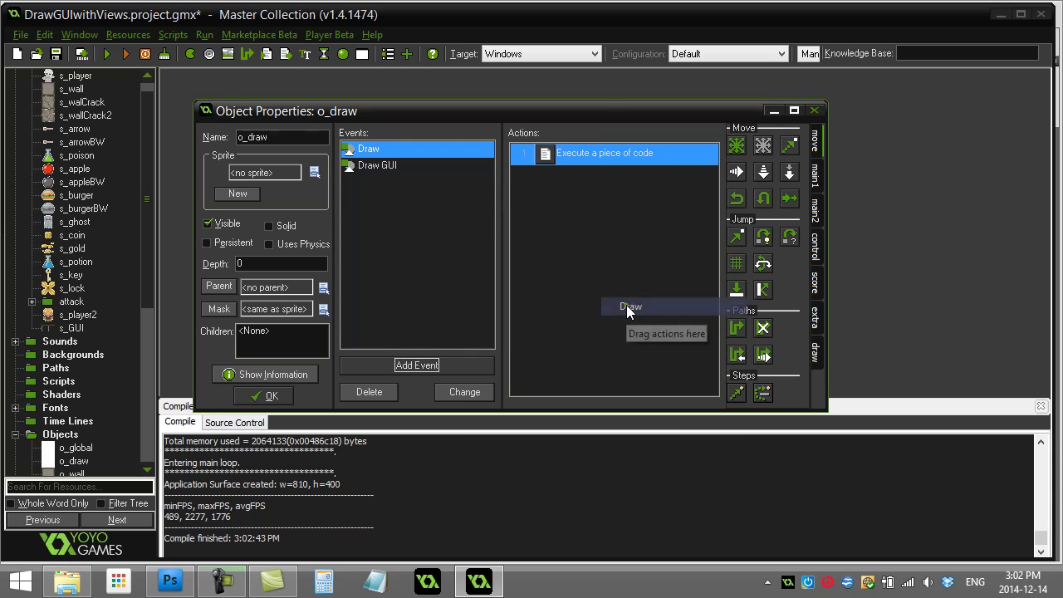
{"action": "left_click", "coordinate": [814, 246]}
{"action": "left_click_drag", "start_coordinate": [736, 302], "coordinate": [600, 234]}
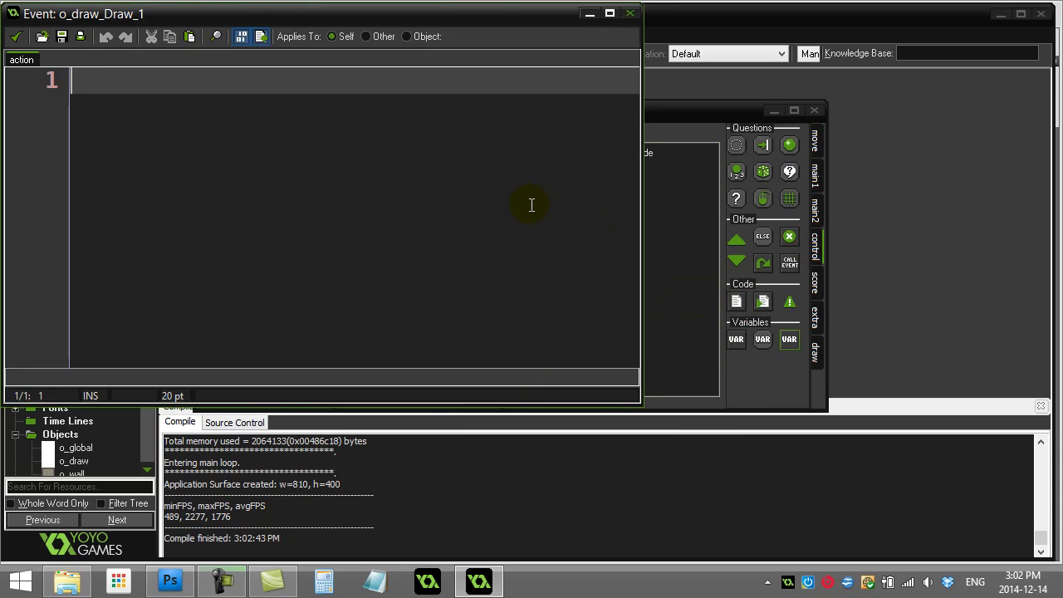
{"action": "key", "text": "ctrl+v"}
{"action": "double_click", "coordinate": [264, 187]}
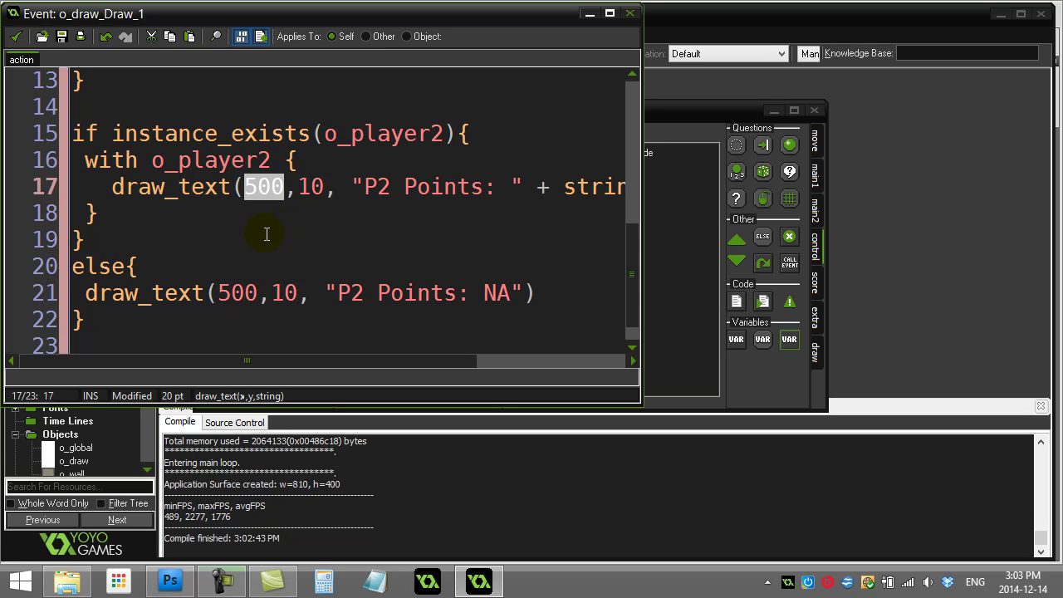
{"action": "left_click", "coordinate": [15, 37]}
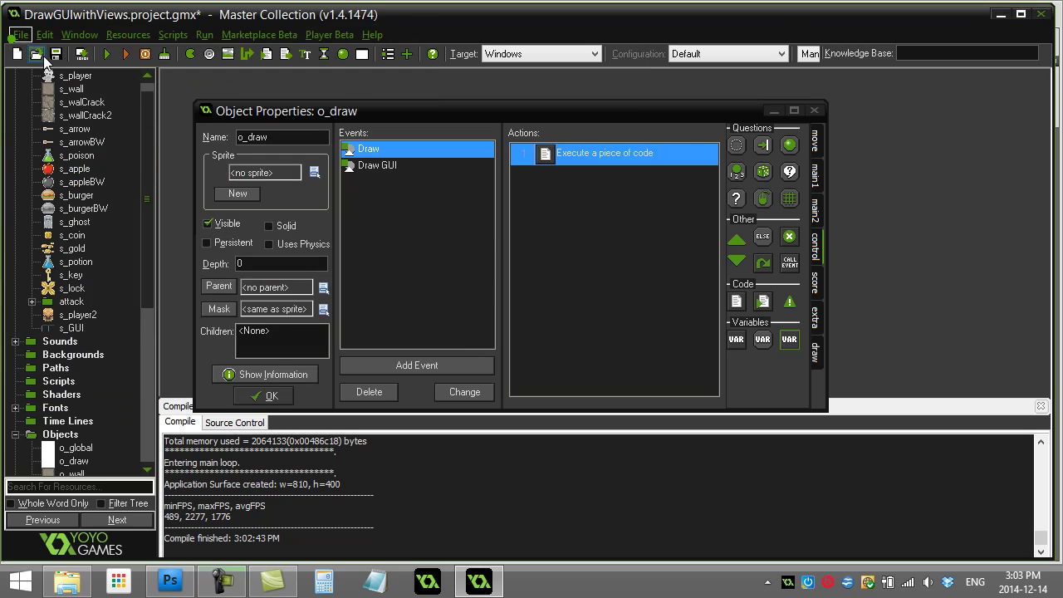
{"action": "left_click", "coordinate": [112, 54]}
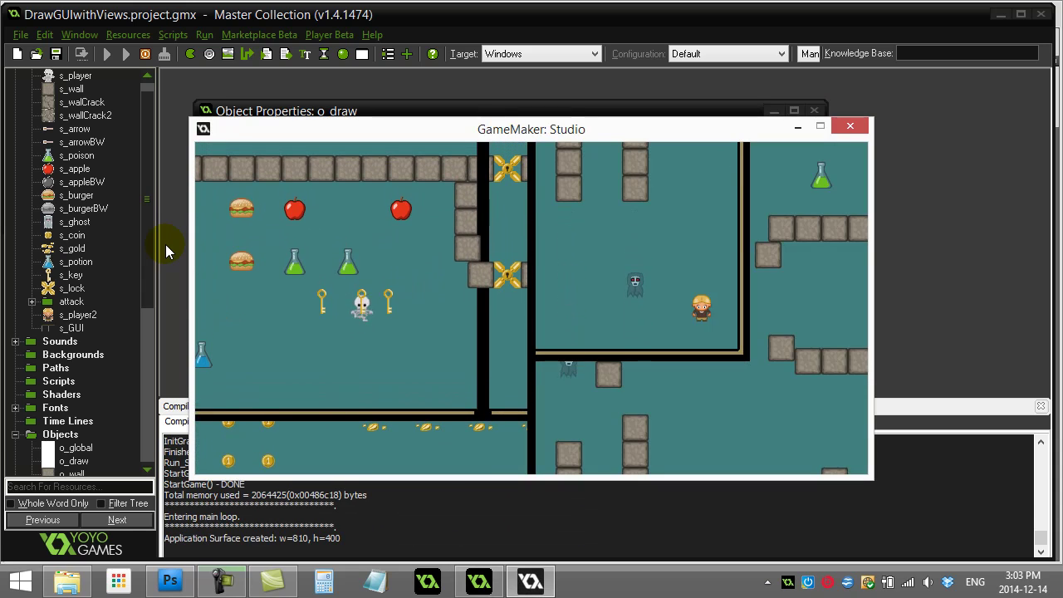
{"action": "key", "text": "Up"}
{"action": "key", "text": "Left"}
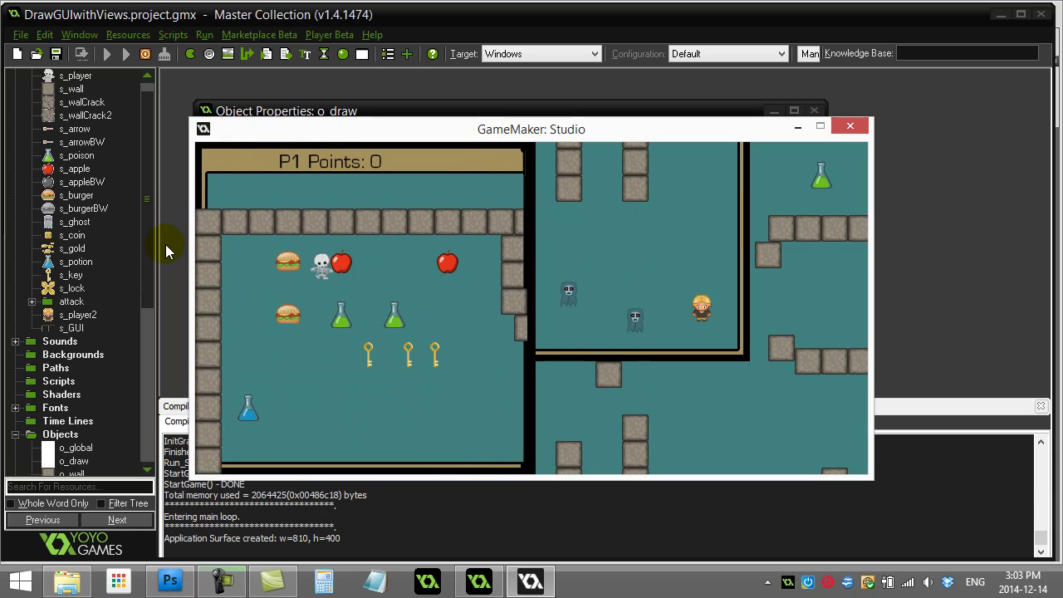
{"action": "key", "text": "Left"}
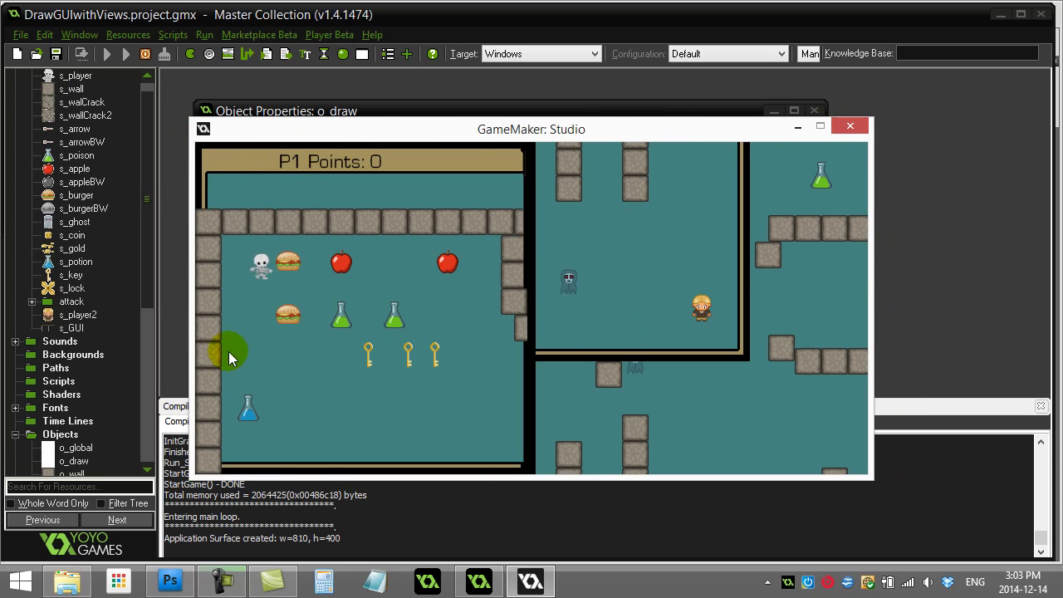
{"action": "left_click", "coordinate": [280, 343]}
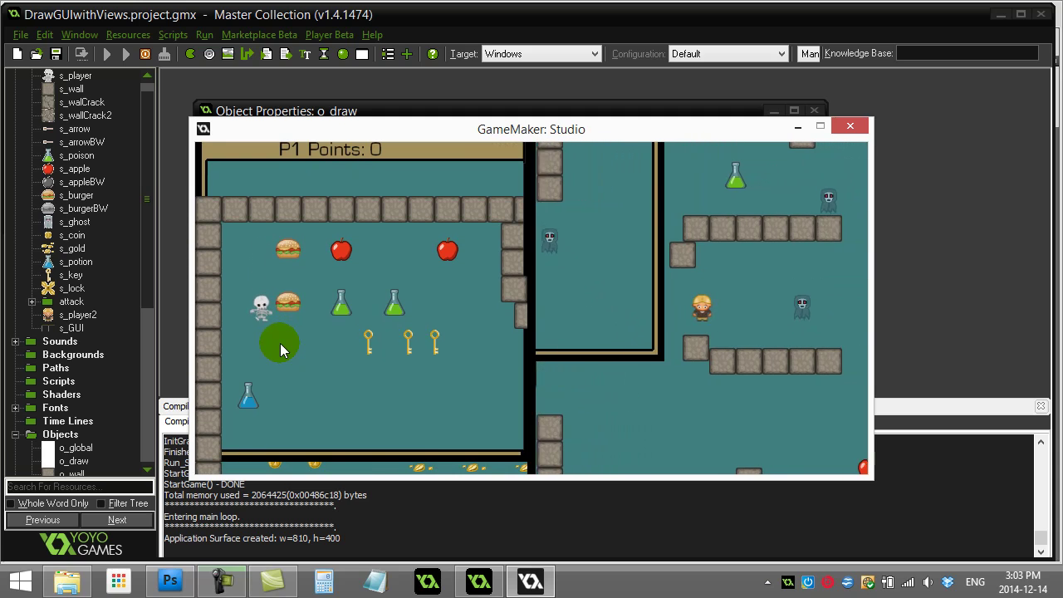
{"action": "key", "text": "Up"}
{"action": "key", "text": "Right"}
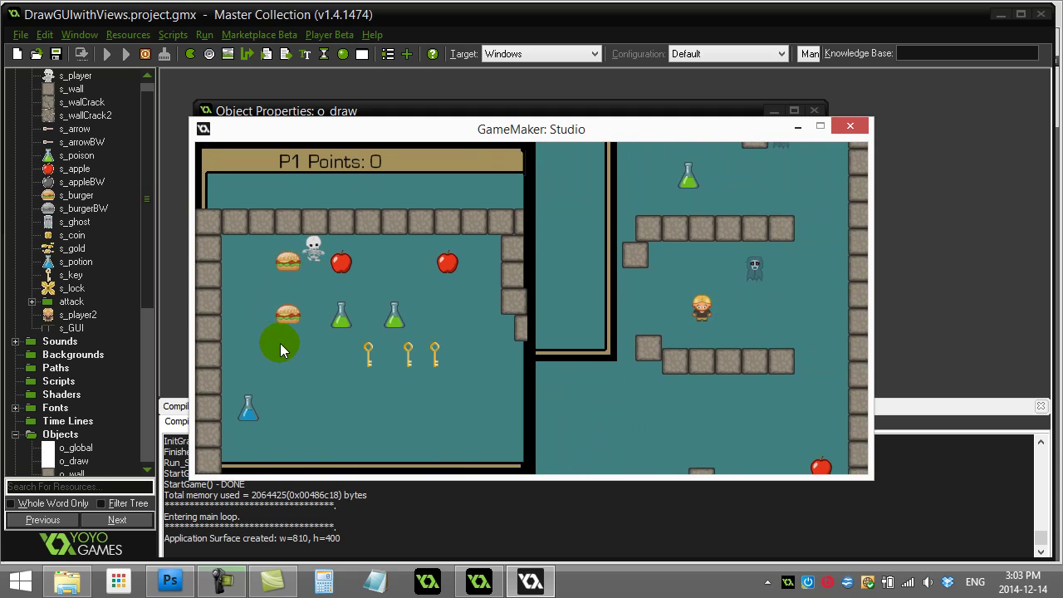
{"action": "key", "text": "Right"}
{"action": "key", "text": "Down"}
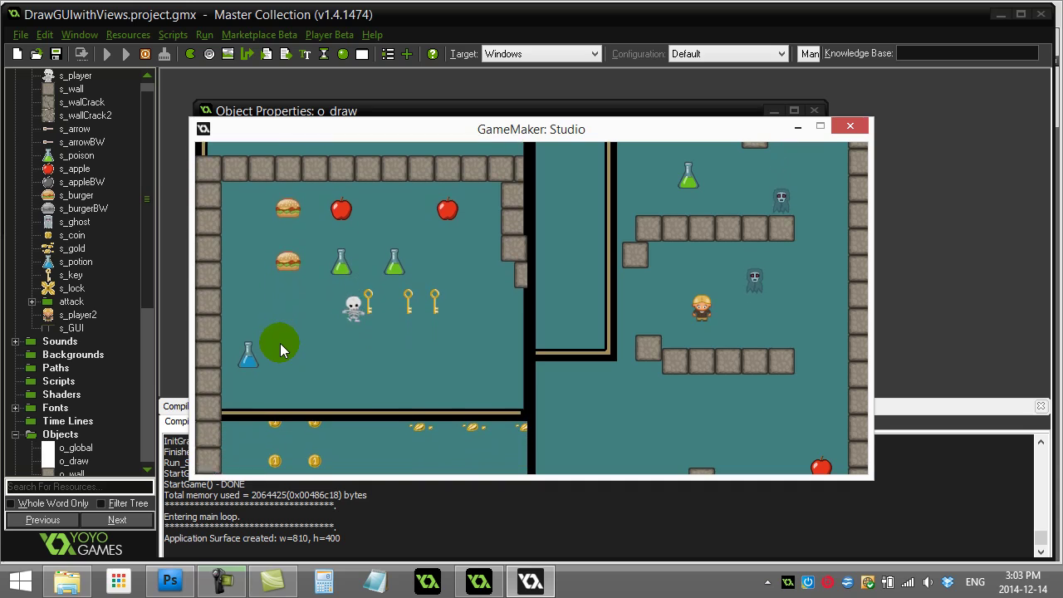
{"action": "key", "text": "Down"}
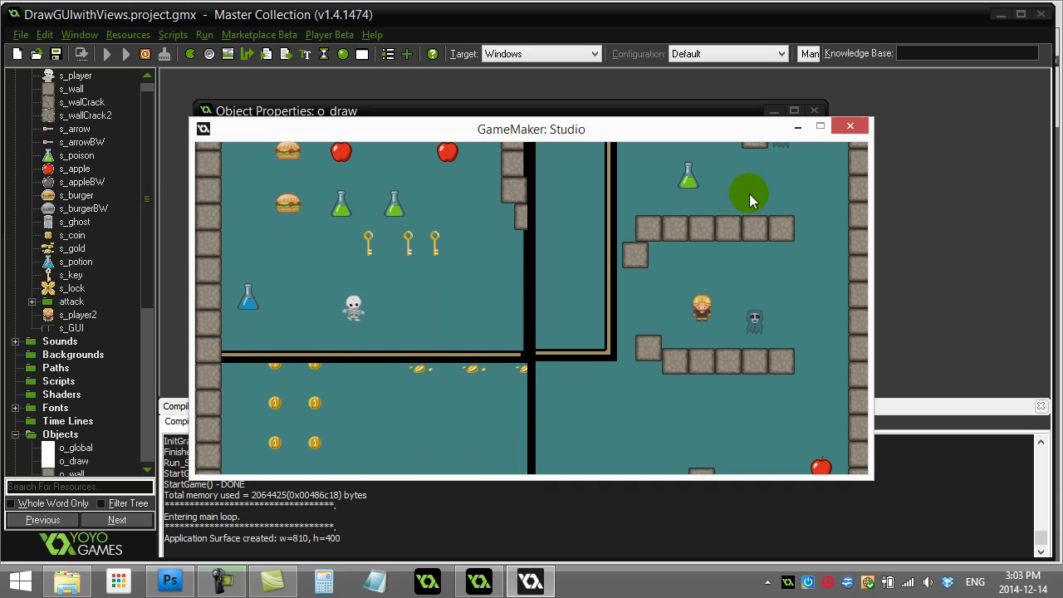
{"action": "left_click", "coordinate": [851, 125]}
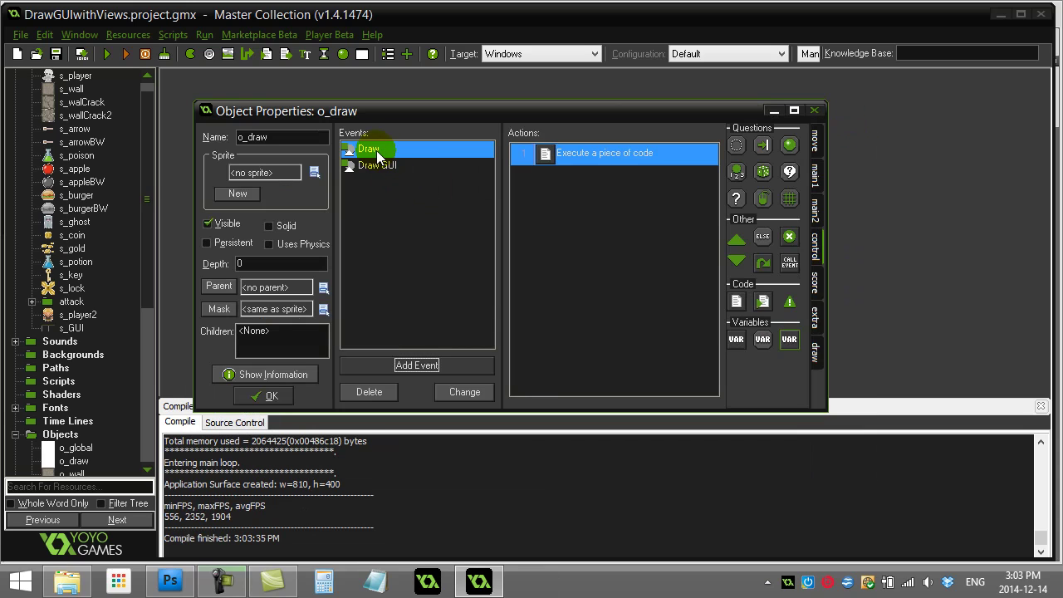
Step: Move the code action from the Draw event to Draw GUI and paste the points code into it
{"action": "double_click", "coordinate": [542, 156]}
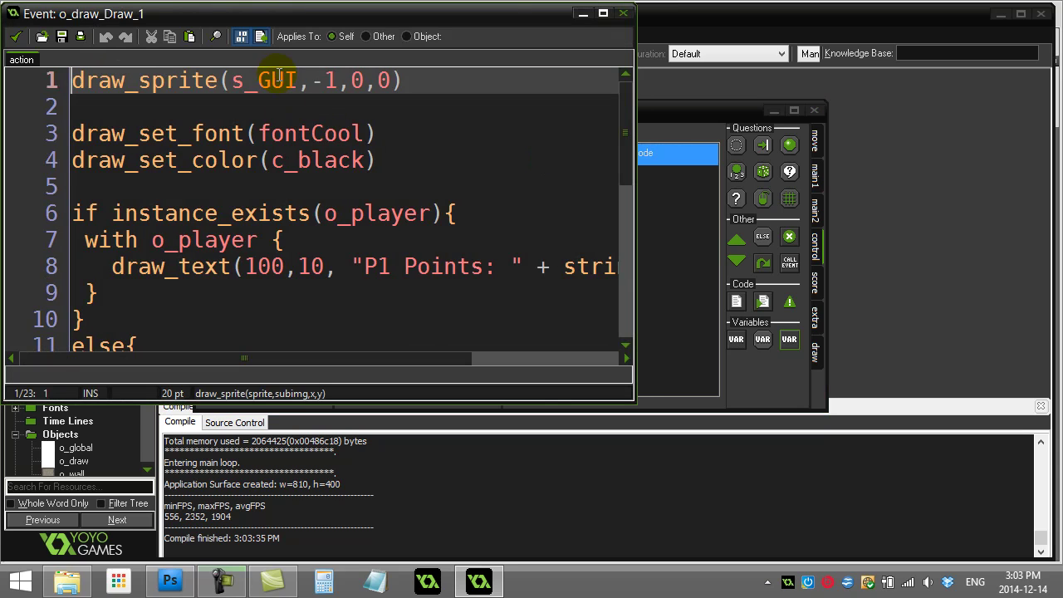
{"action": "left_click", "coordinate": [617, 14]}
{"action": "right_click", "coordinate": [545, 156]}
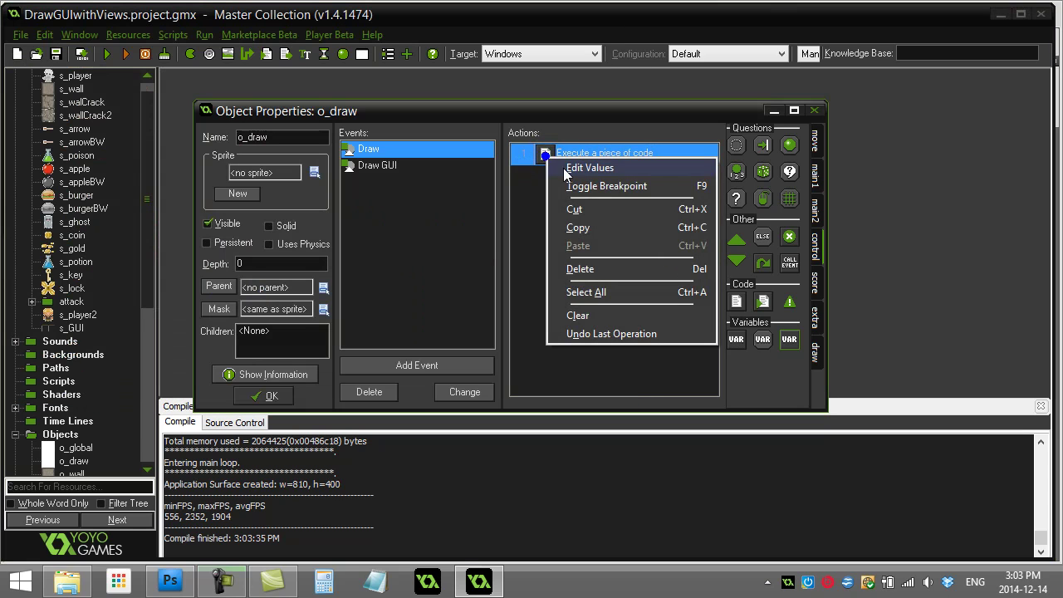
{"action": "left_click", "coordinate": [575, 206]}
{"action": "left_click", "coordinate": [391, 168]}
{"action": "key", "text": "ctrl+v"}
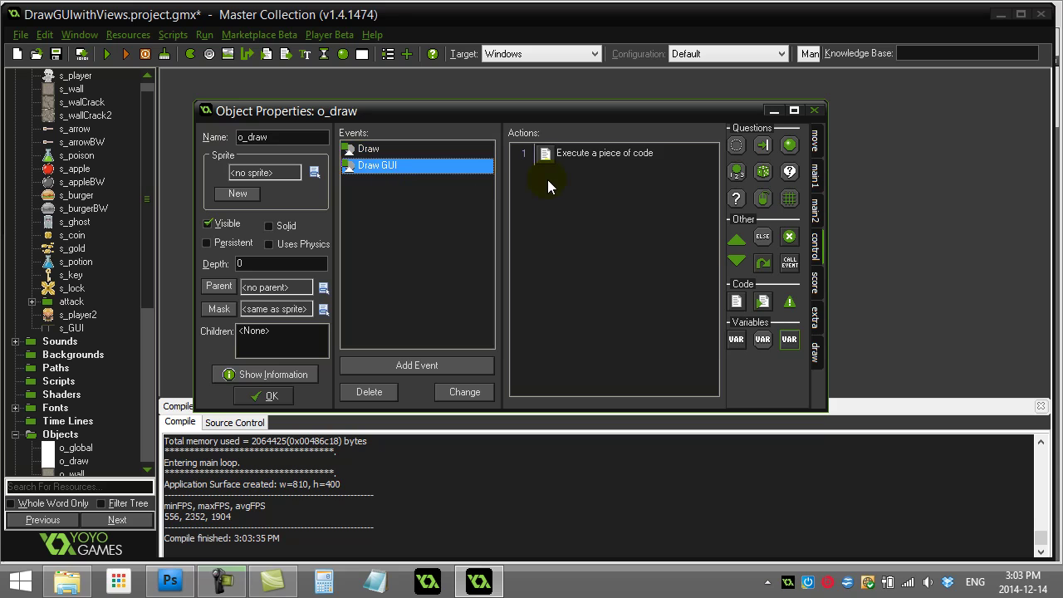
{"action": "double_click", "coordinate": [552, 156]}
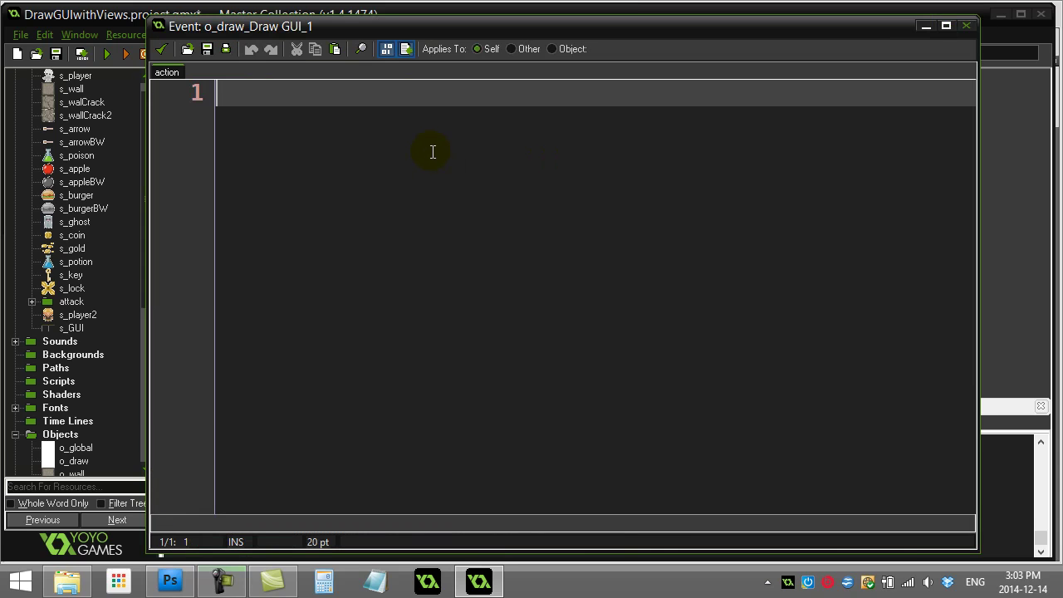
{"action": "key", "text": "ctrl+v"}
{"action": "left_click", "coordinate": [161, 49]}
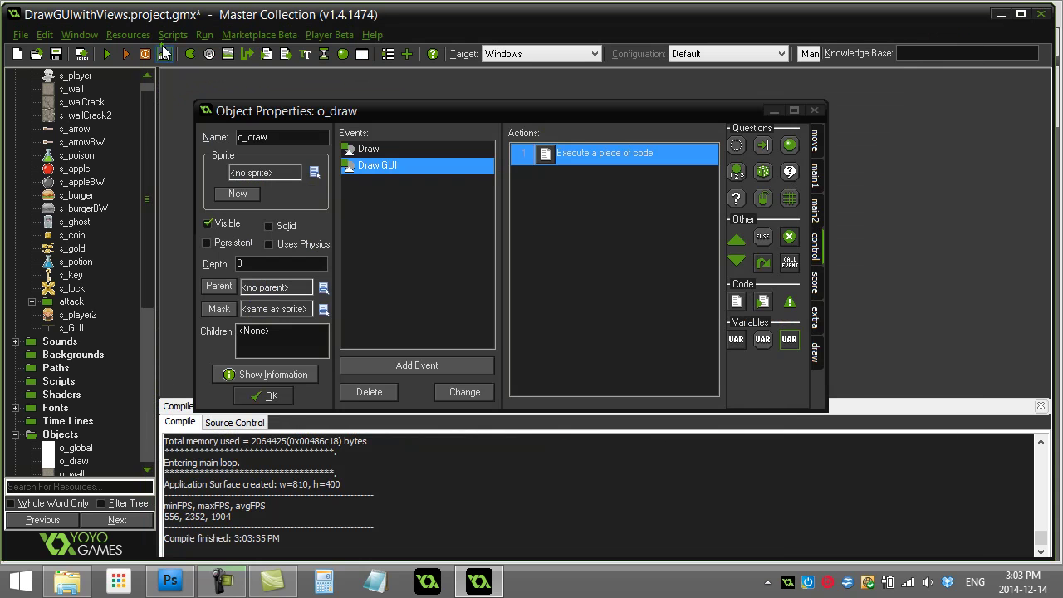
Step: Delete the now-empty Draw event and close o_draw's properties
{"action": "left_click", "coordinate": [353, 148]}
{"action": "right_click", "coordinate": [356, 150]}
{"action": "left_click", "coordinate": [389, 216]}
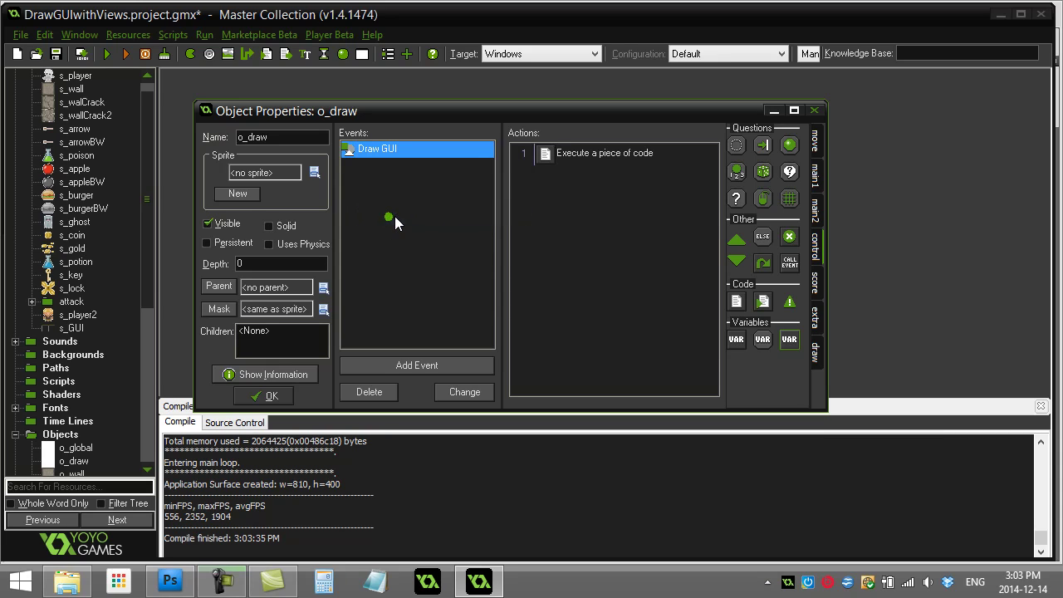
{"action": "left_click", "coordinate": [543, 154]}
{"action": "left_click", "coordinate": [274, 392]}
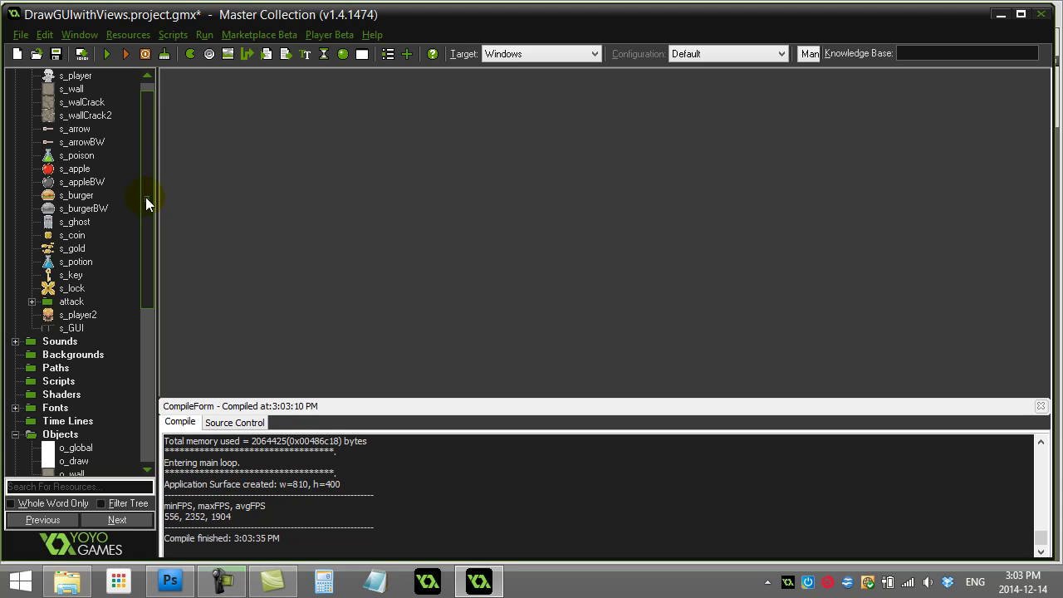
Step: Reopen the s_GUI sprite's properties from the Sprites folder in the resource tree
{"action": "scroll", "coordinate": [147, 234], "scroll_direction": "down", "scroll_amount": 2}
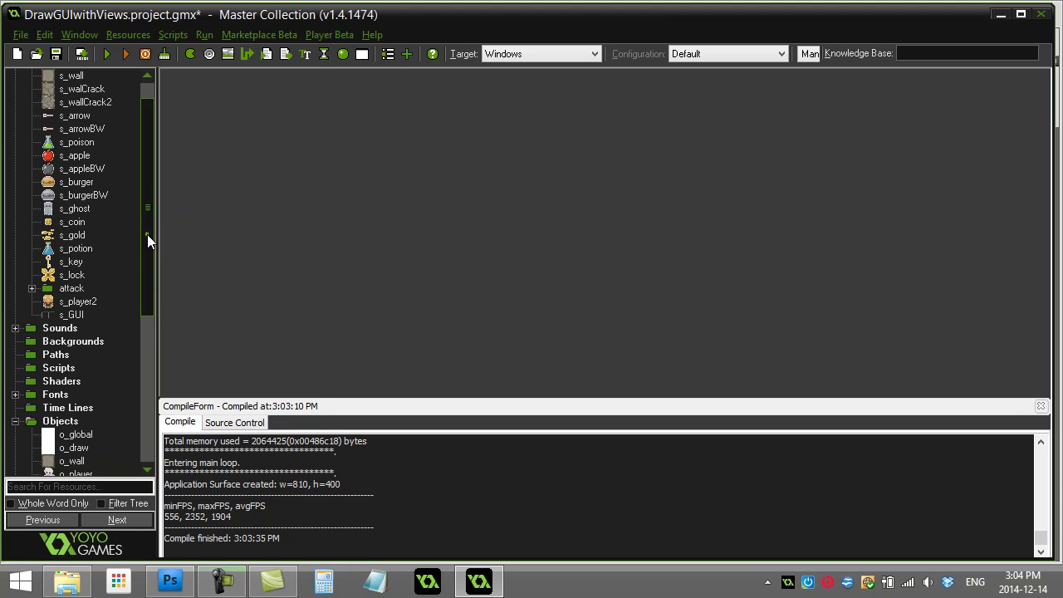
{"action": "double_click", "coordinate": [70, 275]}
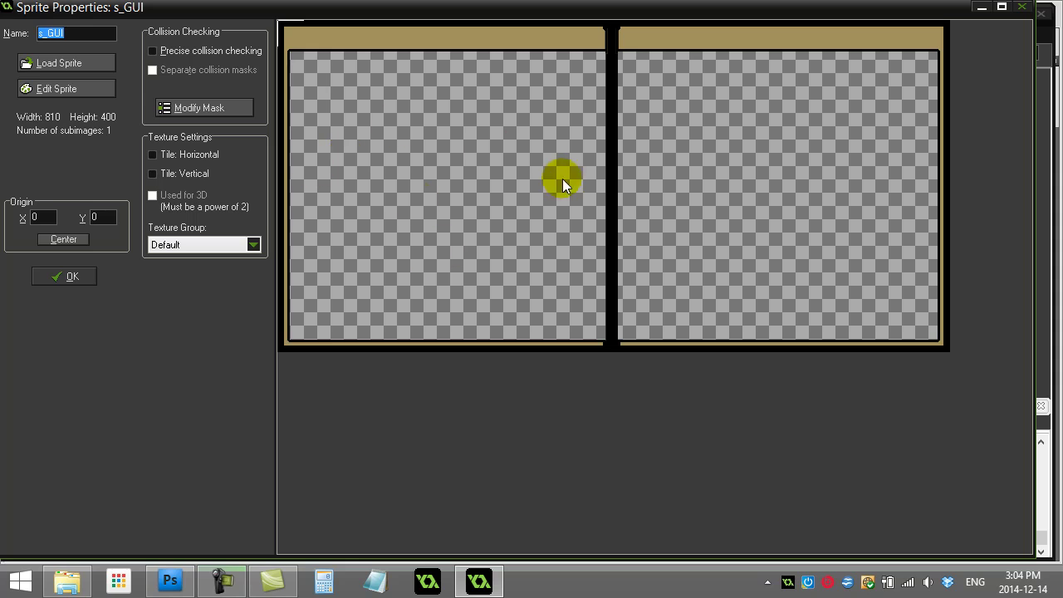